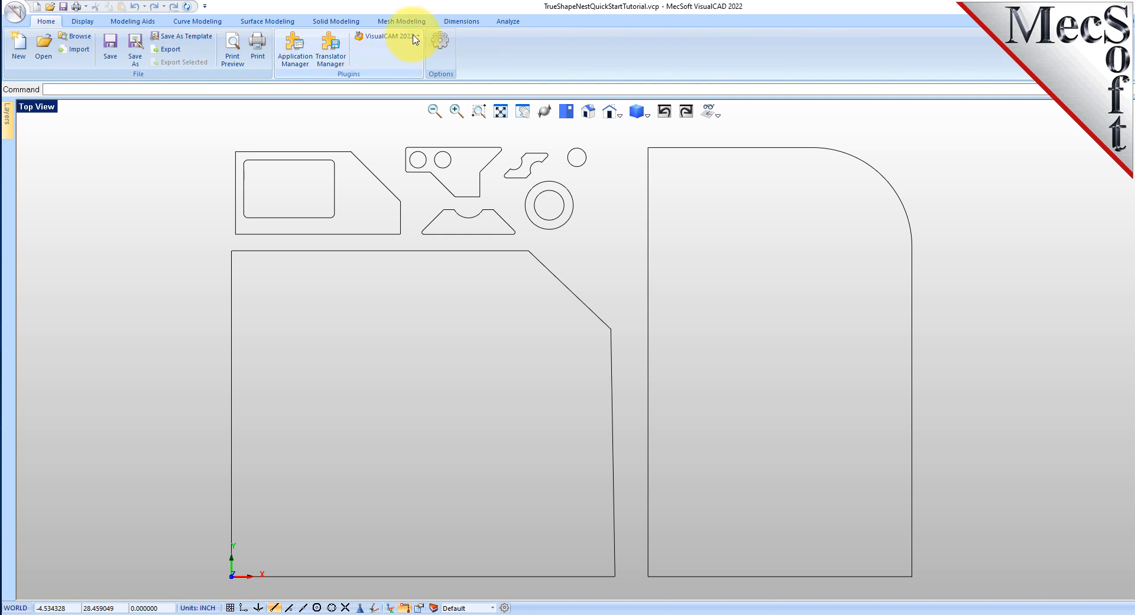
Start the VisualCAM NEST module for the open part drawing
{"action": "left_click", "coordinate": [419, 37]}
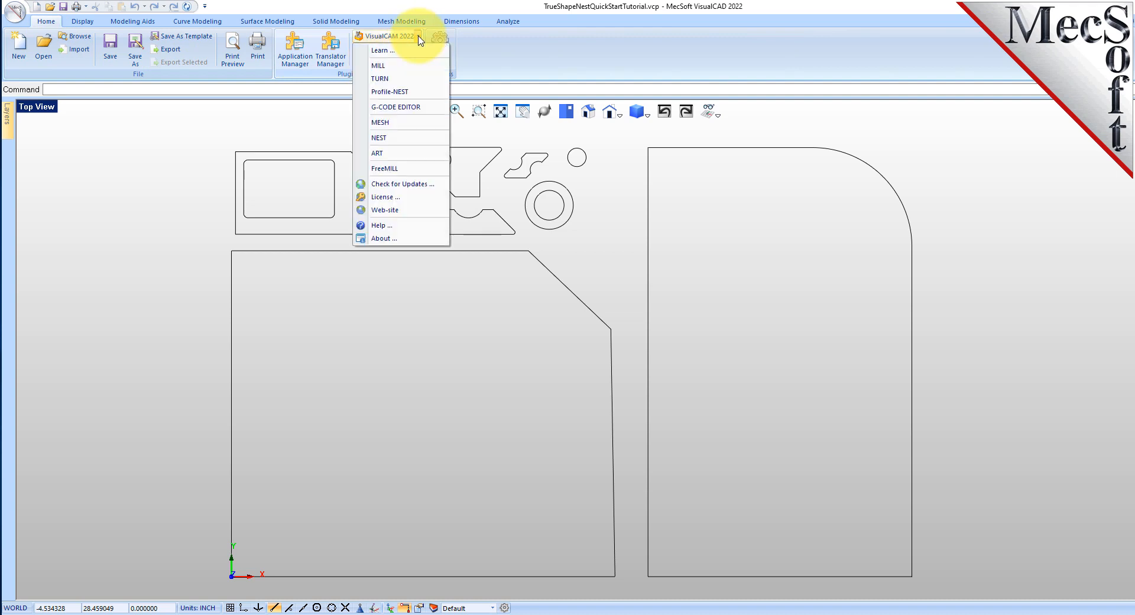
{"action": "left_click", "coordinate": [437, 141]}
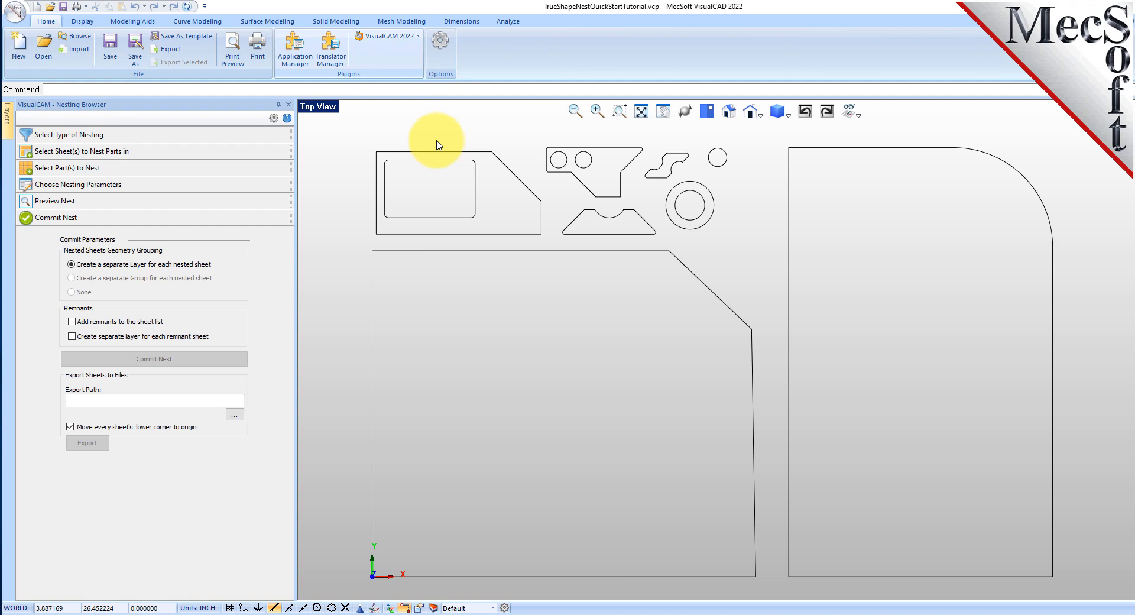
Look through each stage of the Nesting Browser, from nesting type to Commit Nest, and return to Select Type of Nesting
{"action": "left_click", "coordinate": [153, 137]}
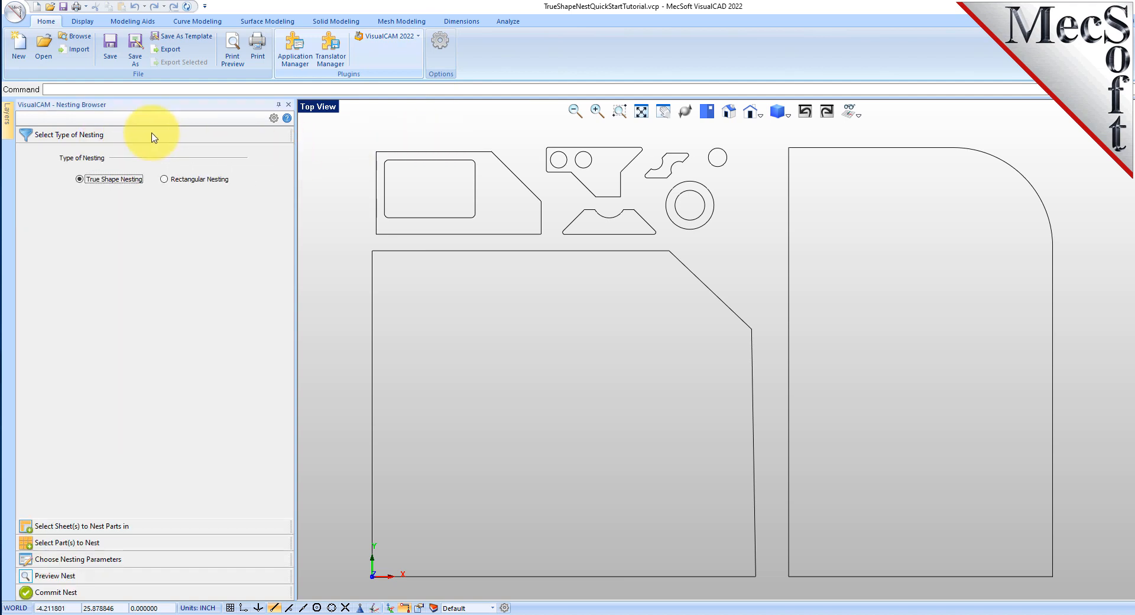
{"action": "left_click", "coordinate": [110, 525]}
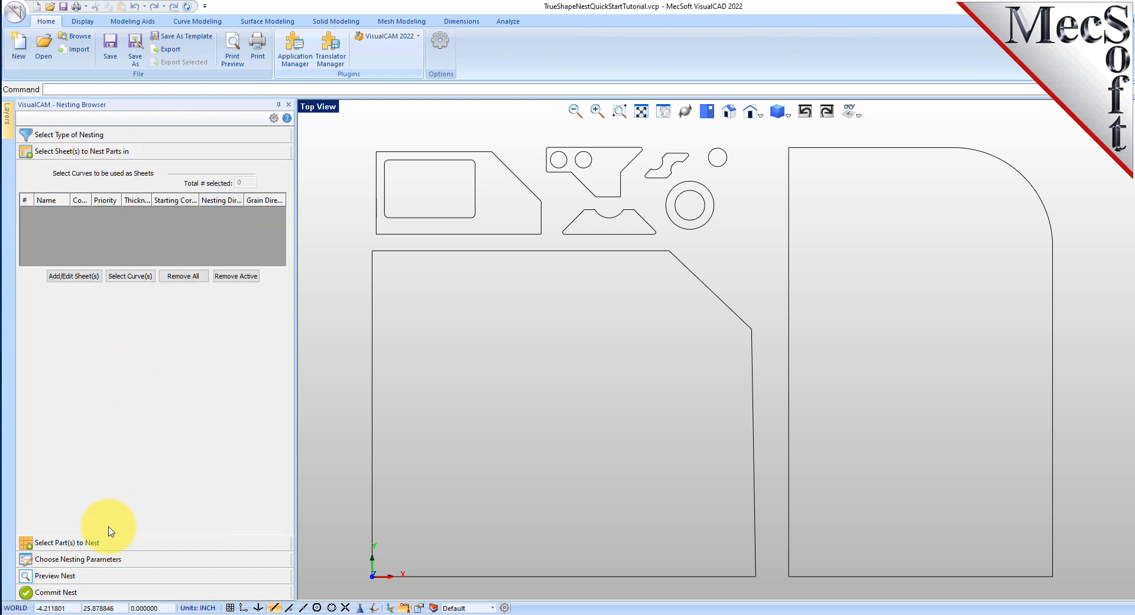
{"action": "left_click", "coordinate": [105, 543]}
{"action": "left_click", "coordinate": [107, 559]}
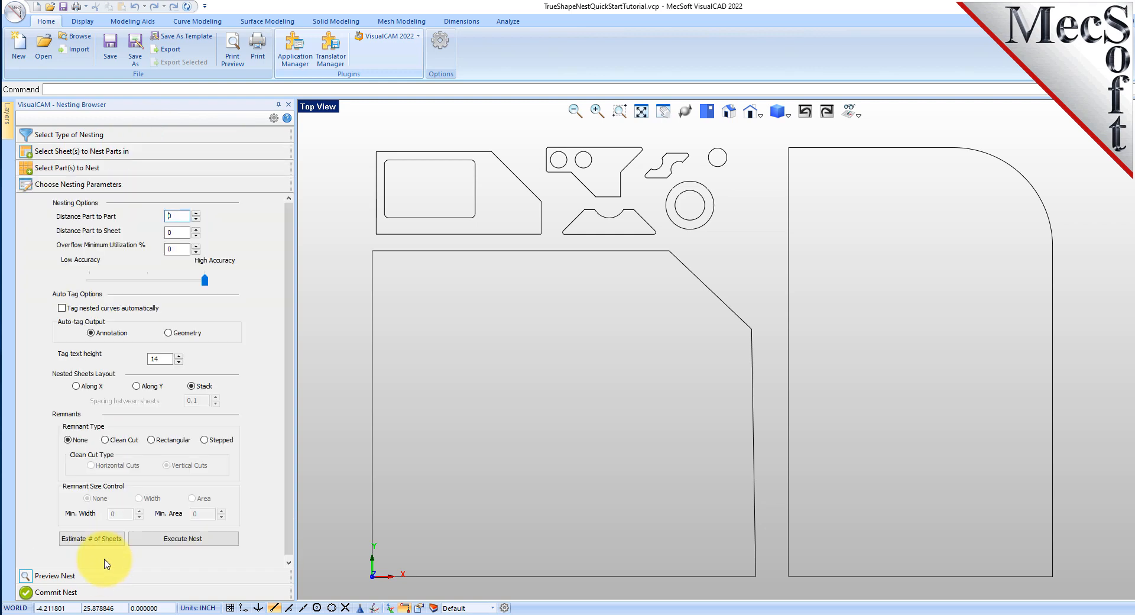
{"action": "left_click", "coordinate": [106, 578]}
{"action": "left_click", "coordinate": [106, 594]}
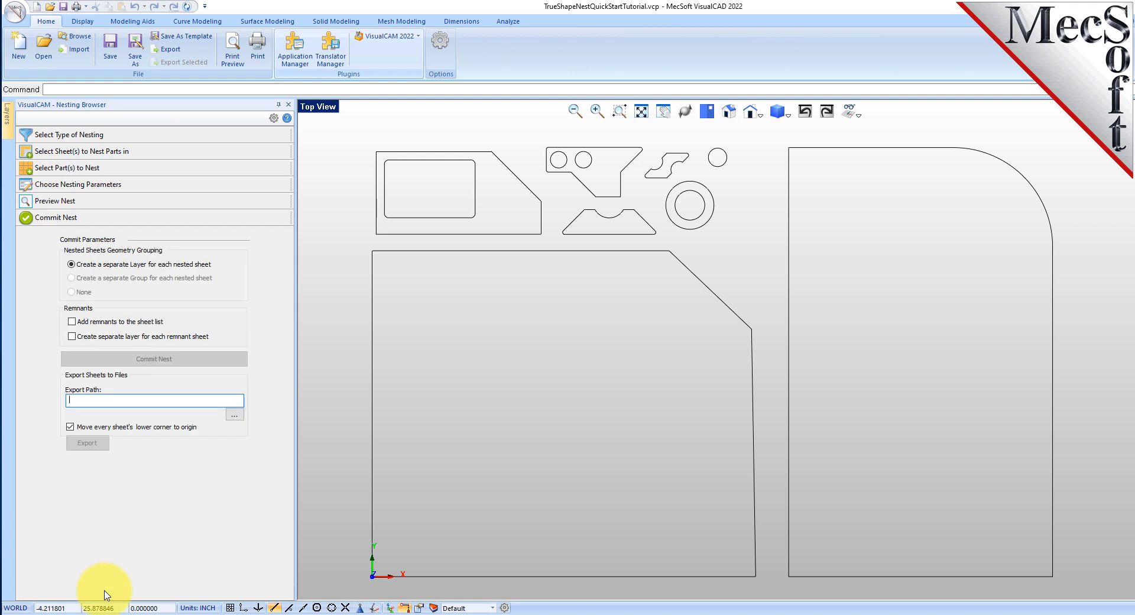
{"action": "left_click_drag", "start_coordinate": [297, 321], "coordinate": [276, 345]}
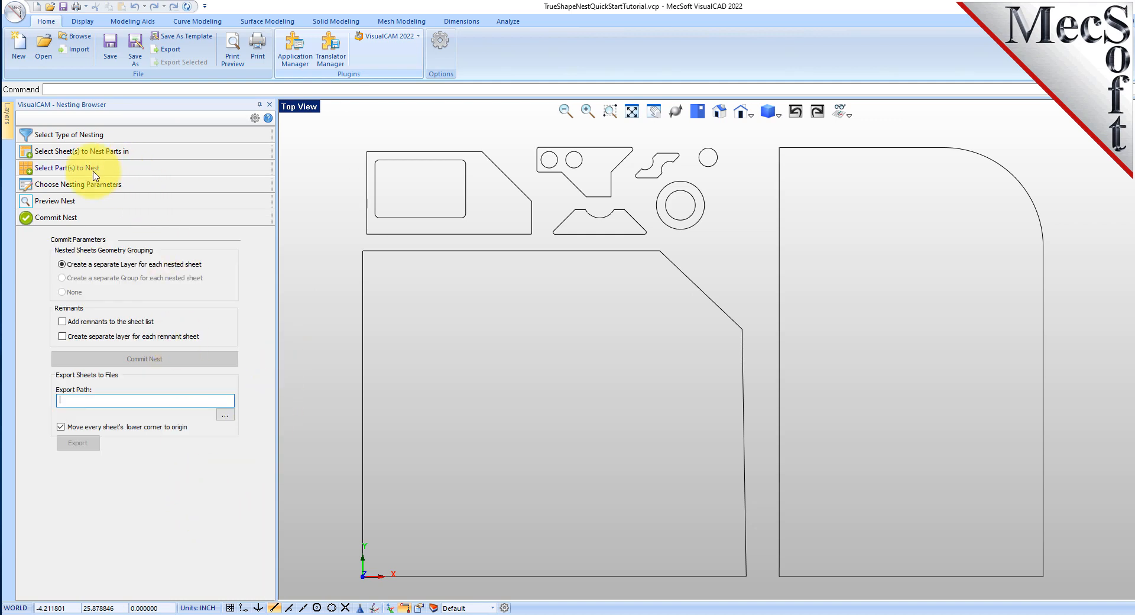
{"action": "left_click", "coordinate": [108, 139]}
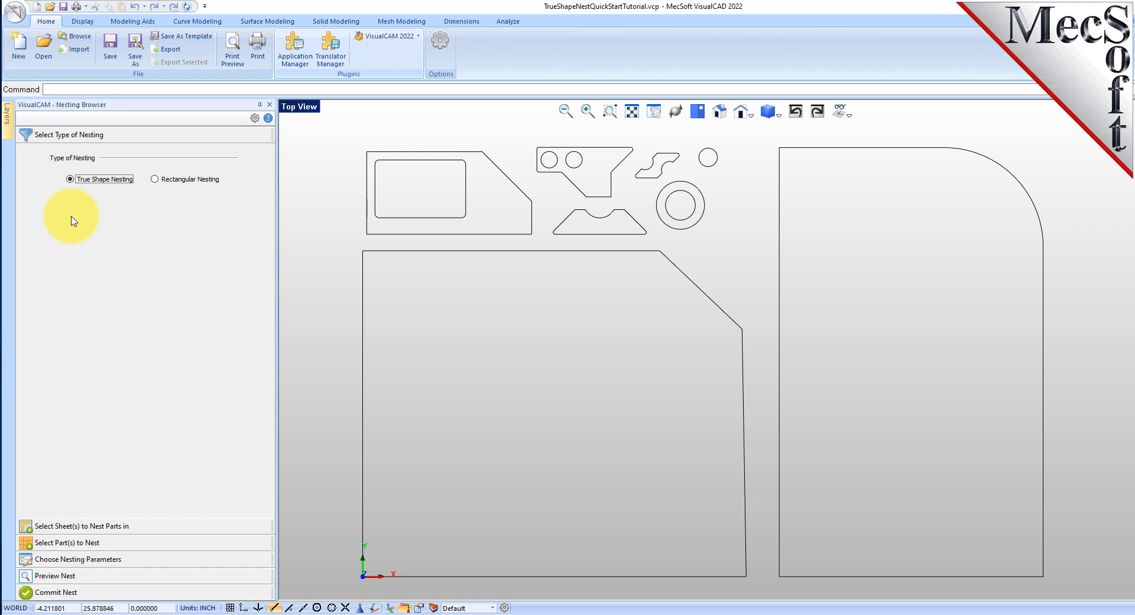
Locate TrueShapeNestQuickStartTutorial.vcp in the VisualCAM 2022 QuickStart folder without opening it
{"action": "left_click", "coordinate": [43, 47]}
{"action": "left_click", "coordinate": [683, 145]}
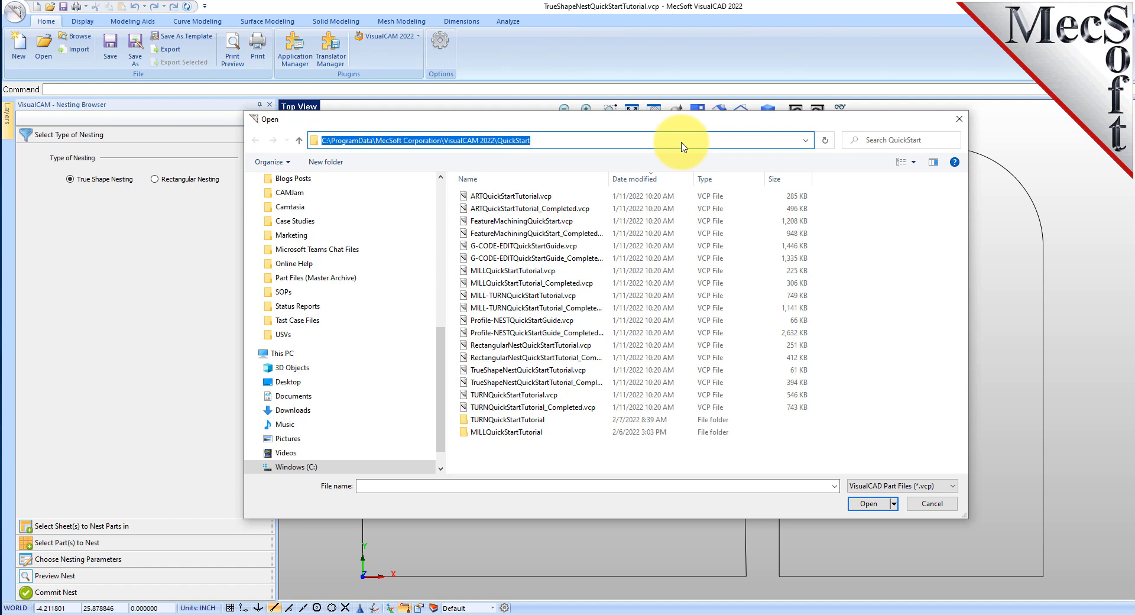
{"action": "left_click", "coordinate": [473, 372]}
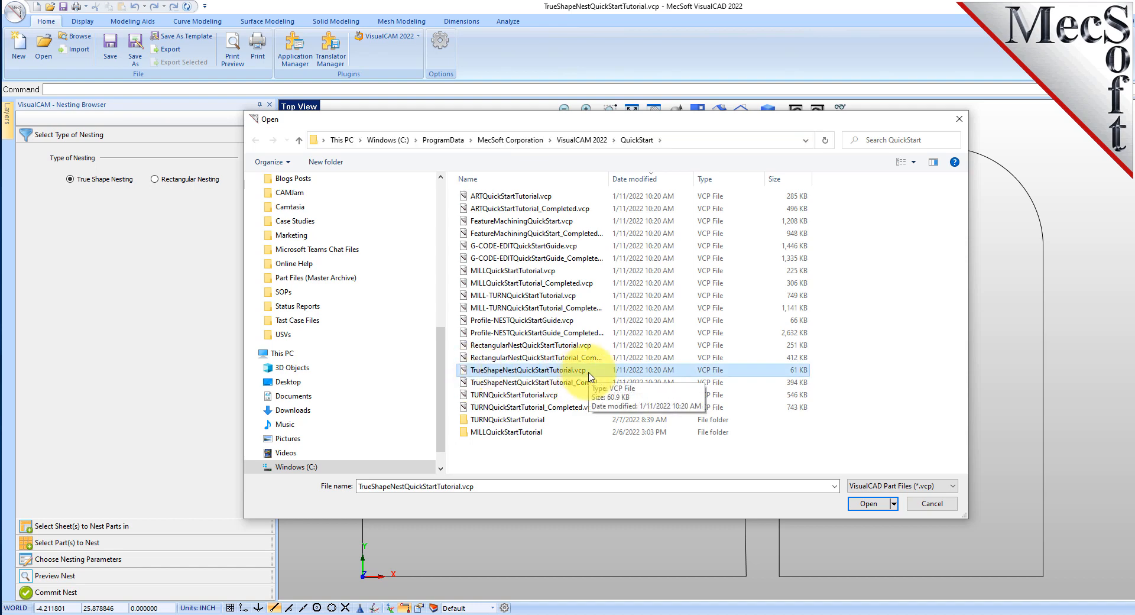
{"action": "left_click", "coordinate": [924, 504]}
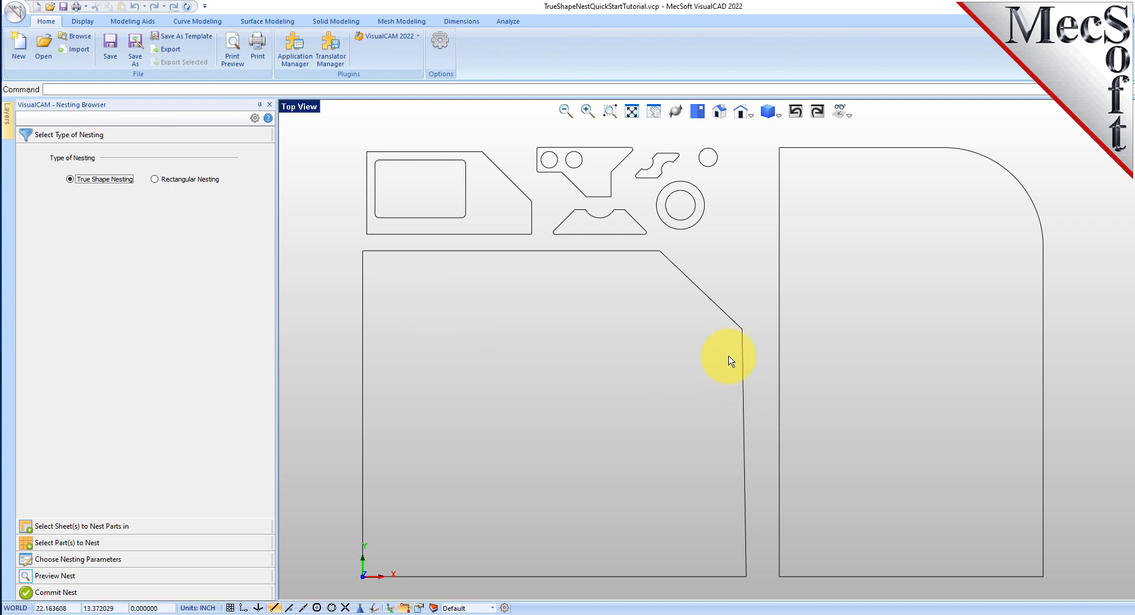
{"action": "left_click_drag", "start_coordinate": [345, 241], "coordinate": [749, 136]}
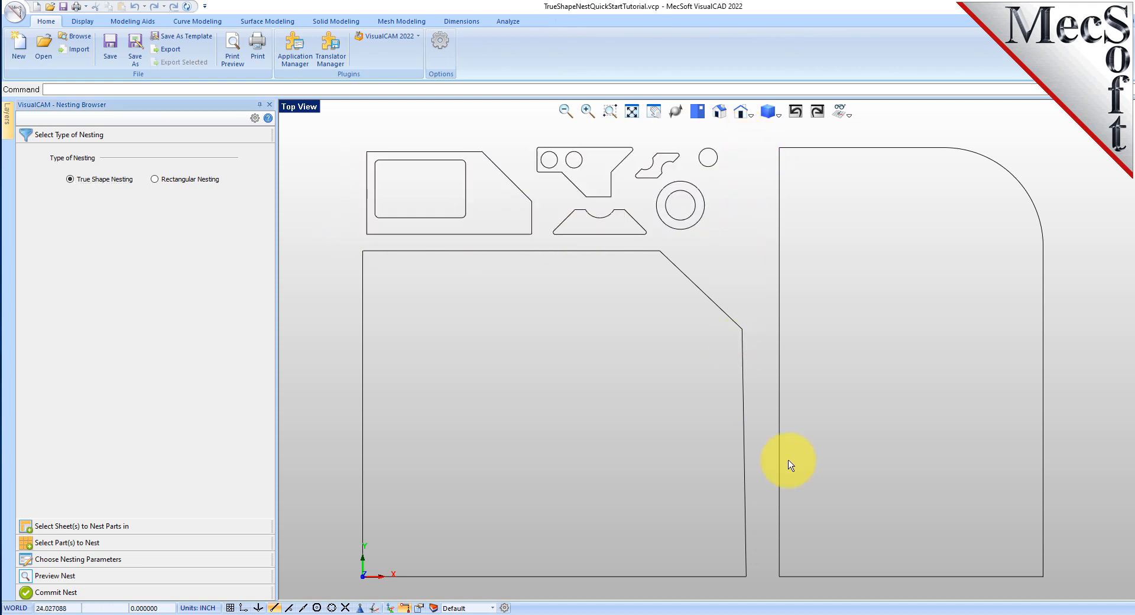
{"action": "left_click_drag", "start_coordinate": [793, 441], "coordinate": [717, 468]}
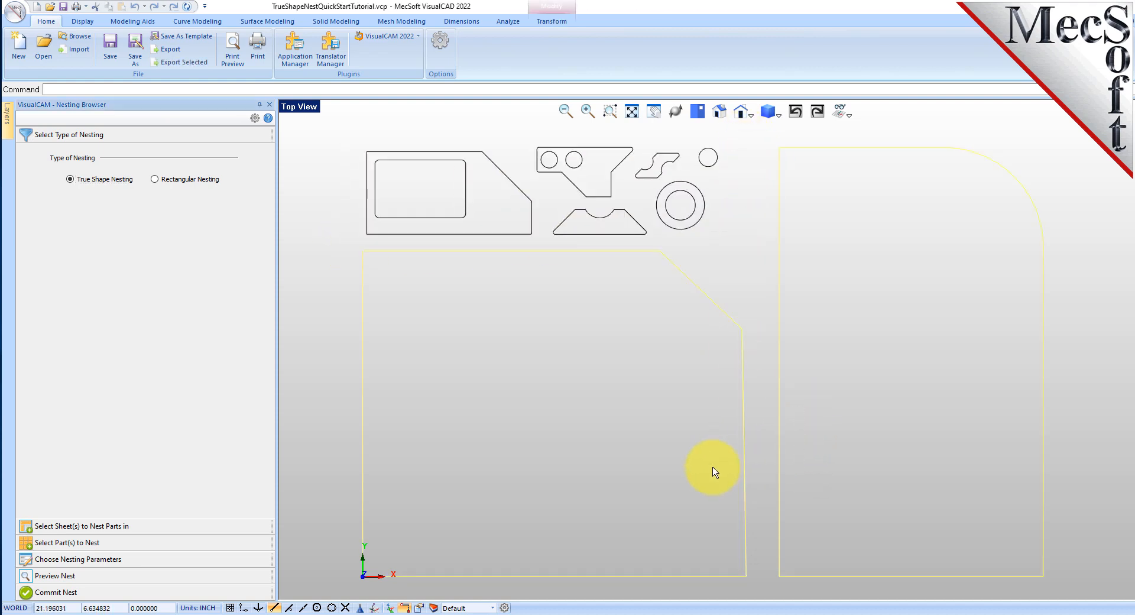
{"action": "left_click", "coordinate": [680, 413]}
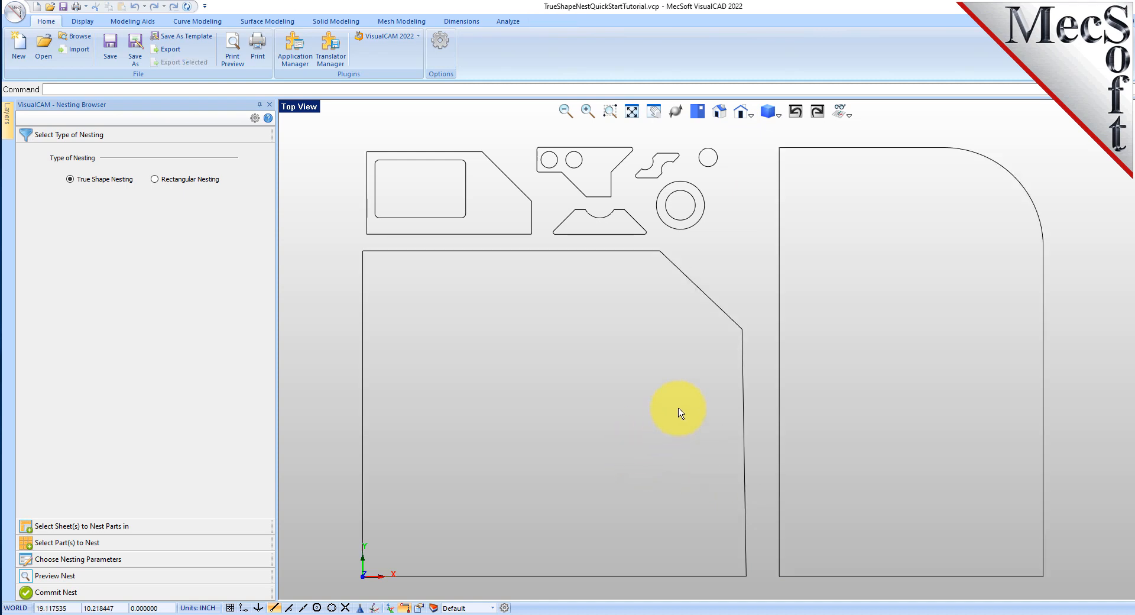
{"action": "left_click_drag", "start_coordinate": [347, 131], "coordinate": [749, 248]}
{"action": "left_click", "coordinate": [748, 248]}
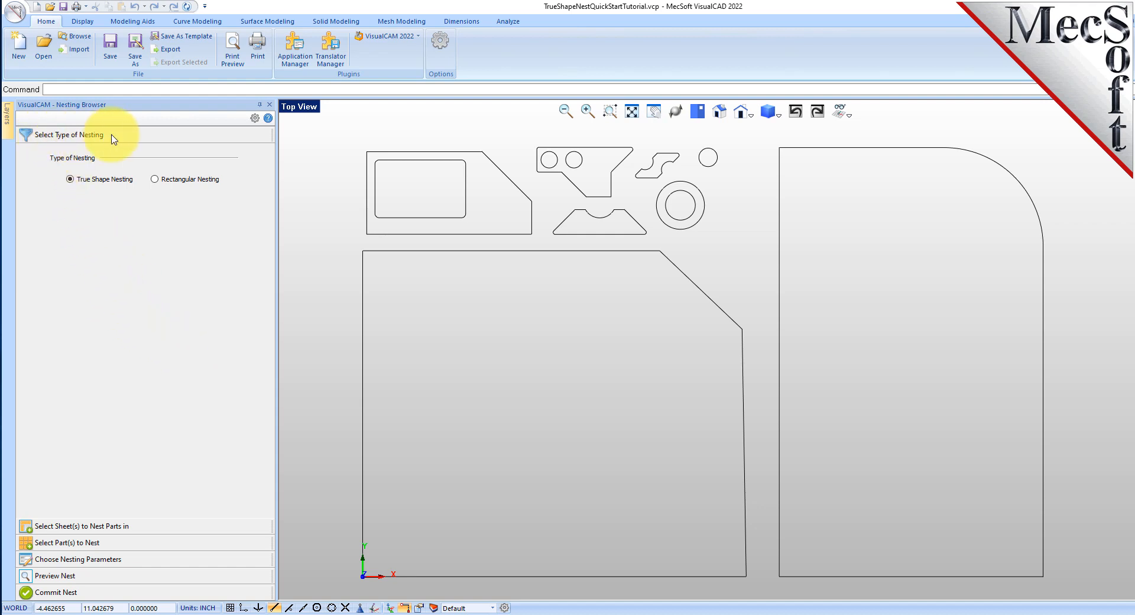
Choose True Shape Nesting as the nesting type and consult the help topic comparing true shape and rectangular nesting
{"action": "left_click", "coordinate": [70, 181]}
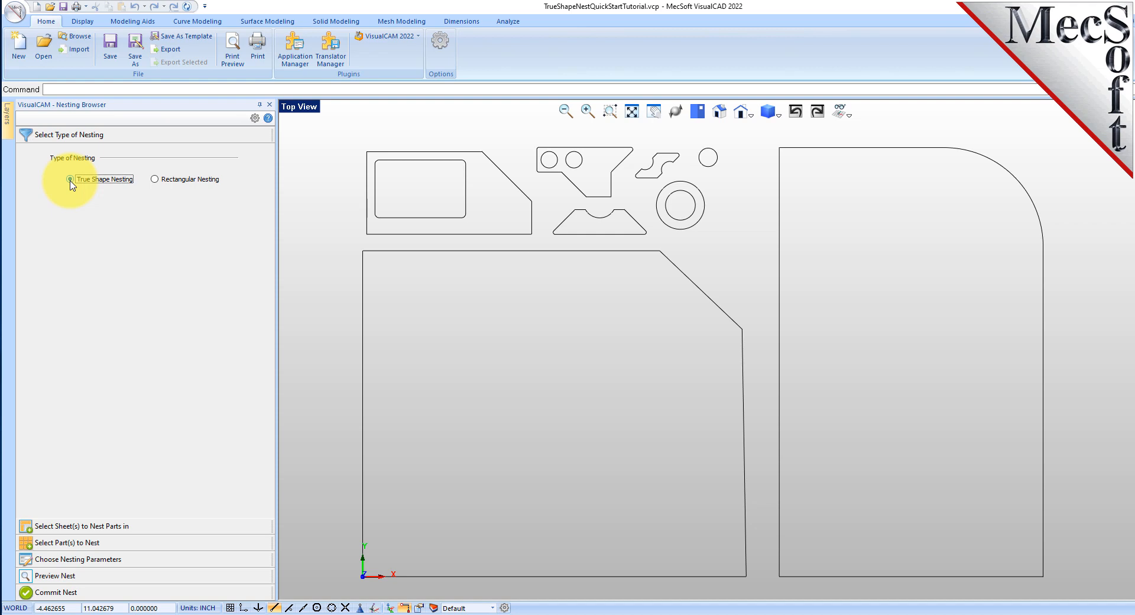
{"action": "left_click", "coordinate": [268, 118]}
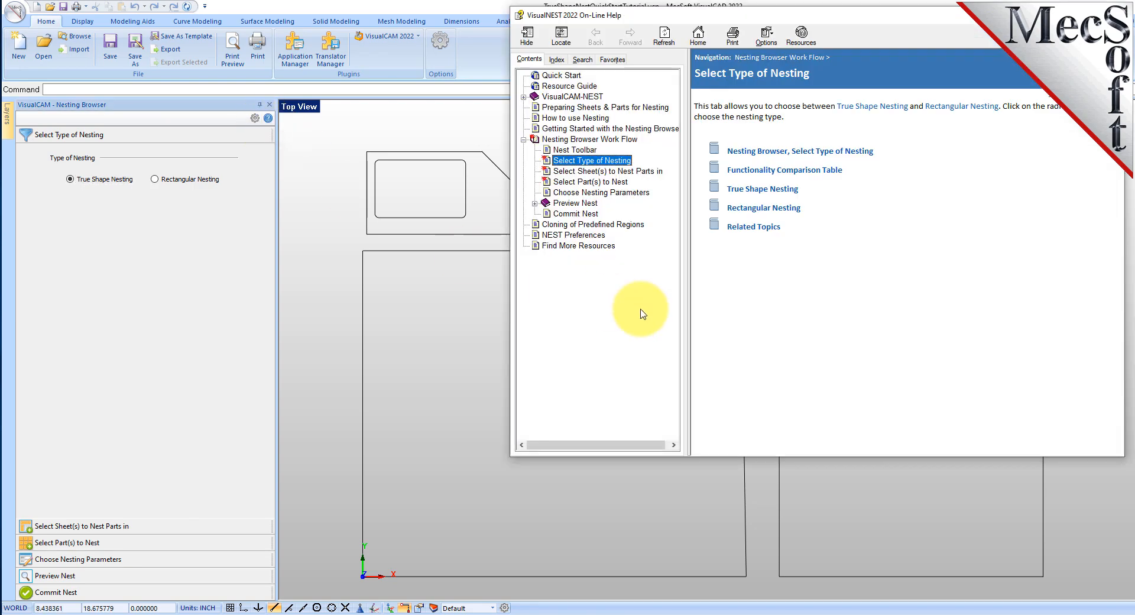
{"action": "left_click", "coordinate": [1047, 96]}
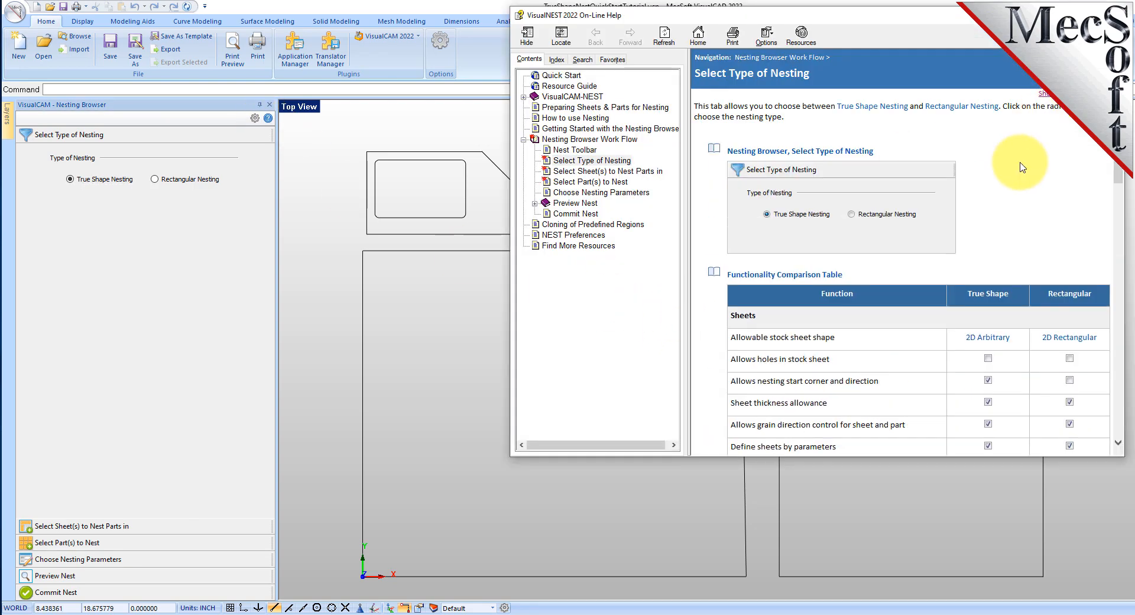
{"action": "scroll", "coordinate": [1022, 168], "scroll_direction": "down", "scroll_amount": 15}
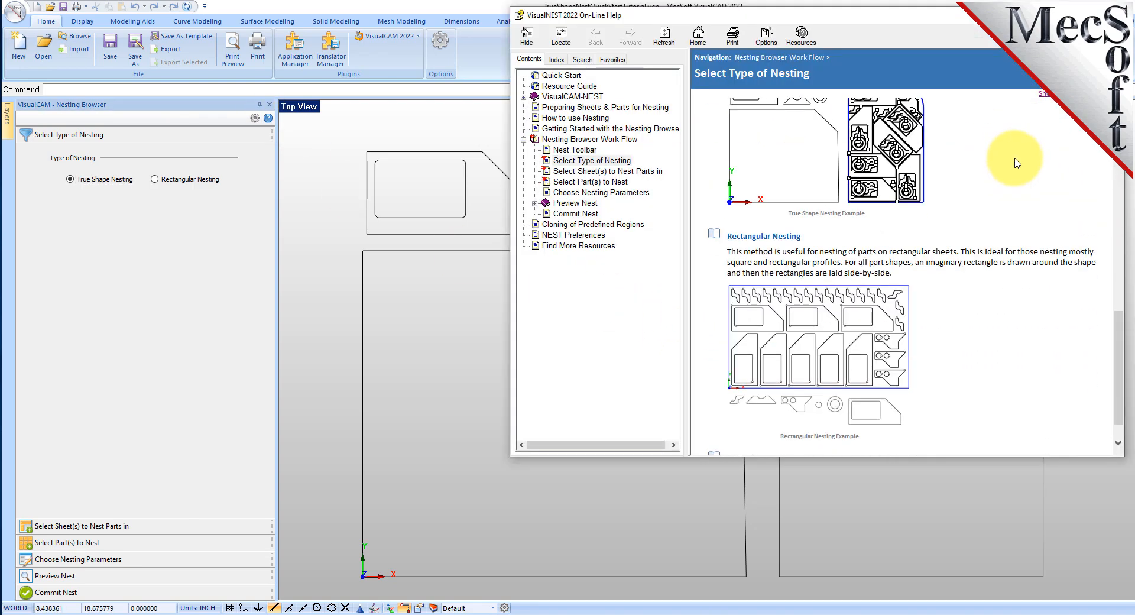
{"action": "left_click", "coordinate": [1112, 15]}
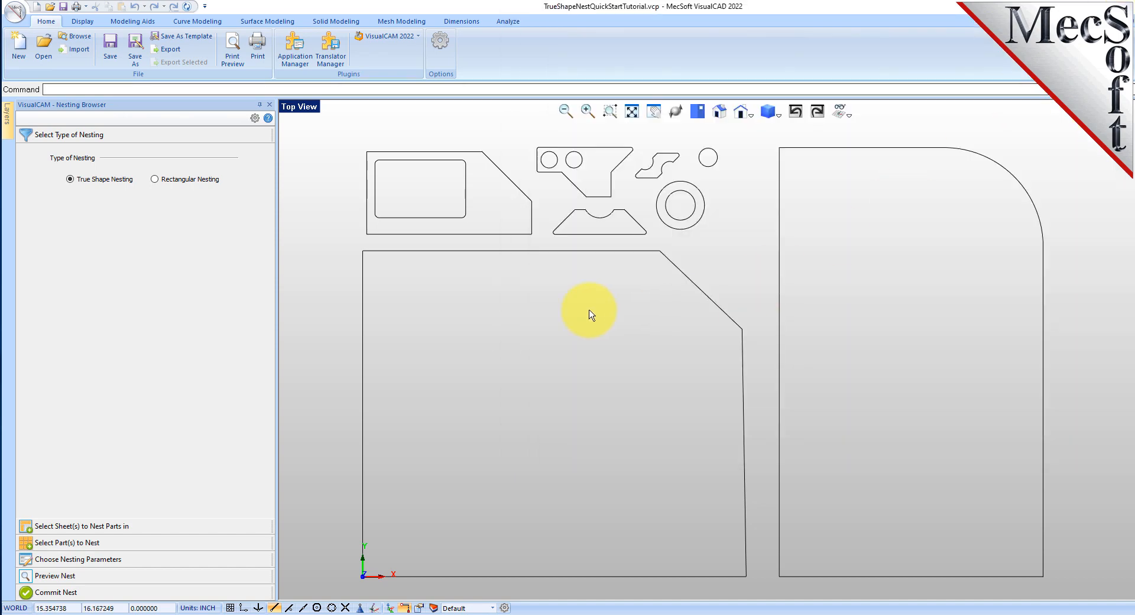
Add the two large outlines, one with a chamfered corner and one with a rounded corner, as nesting sheets
{"action": "left_click", "coordinate": [95, 525]}
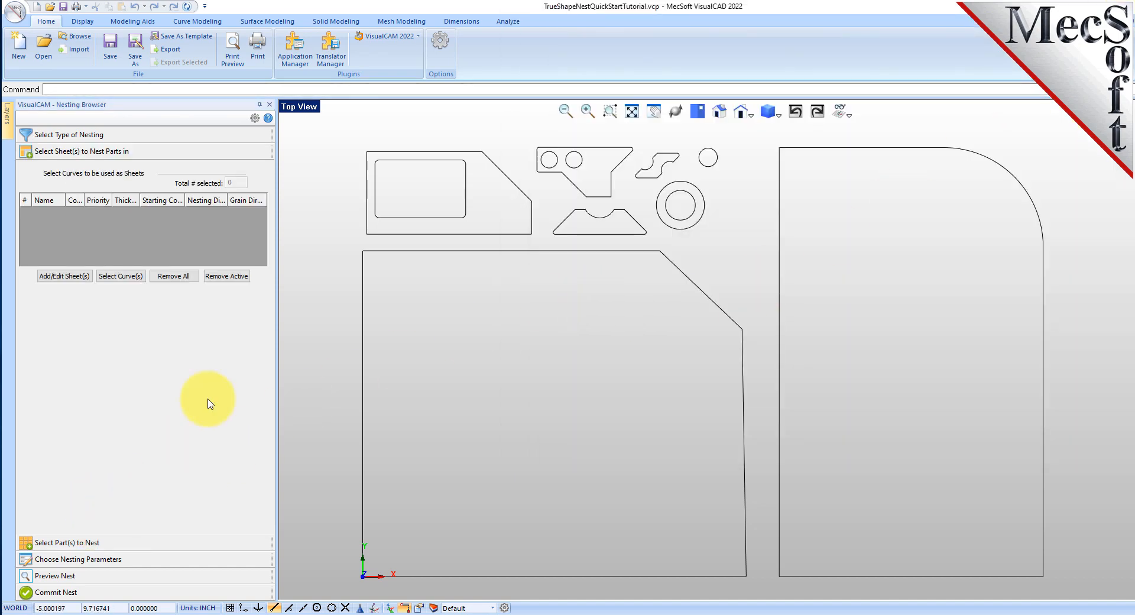
{"action": "left_click", "coordinate": [126, 278]}
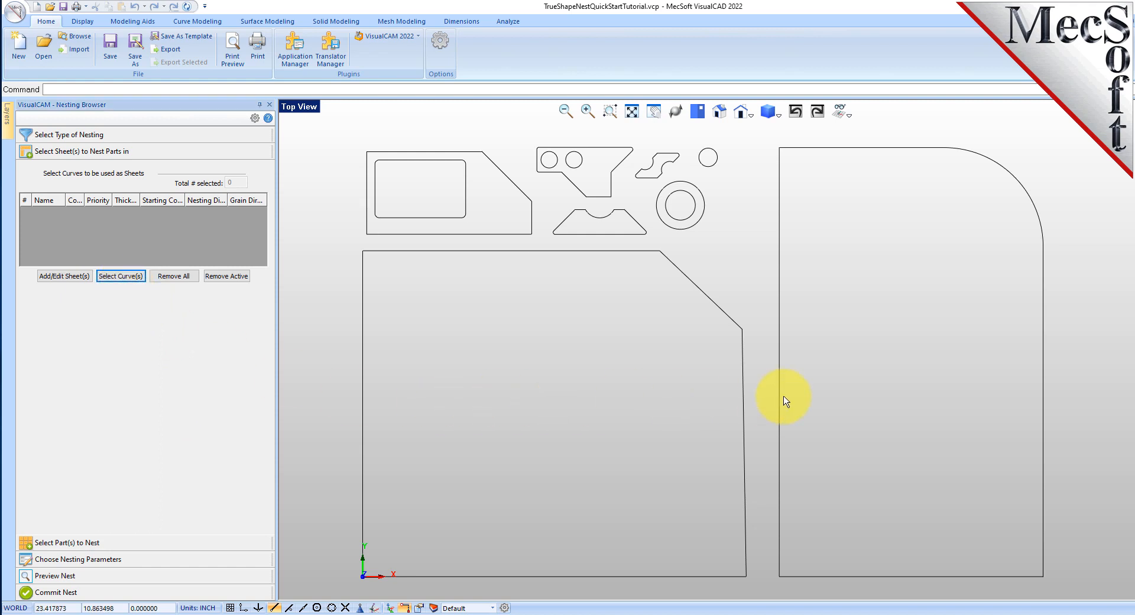
{"action": "left_click_drag", "start_coordinate": [820, 392], "coordinate": [702, 425]}
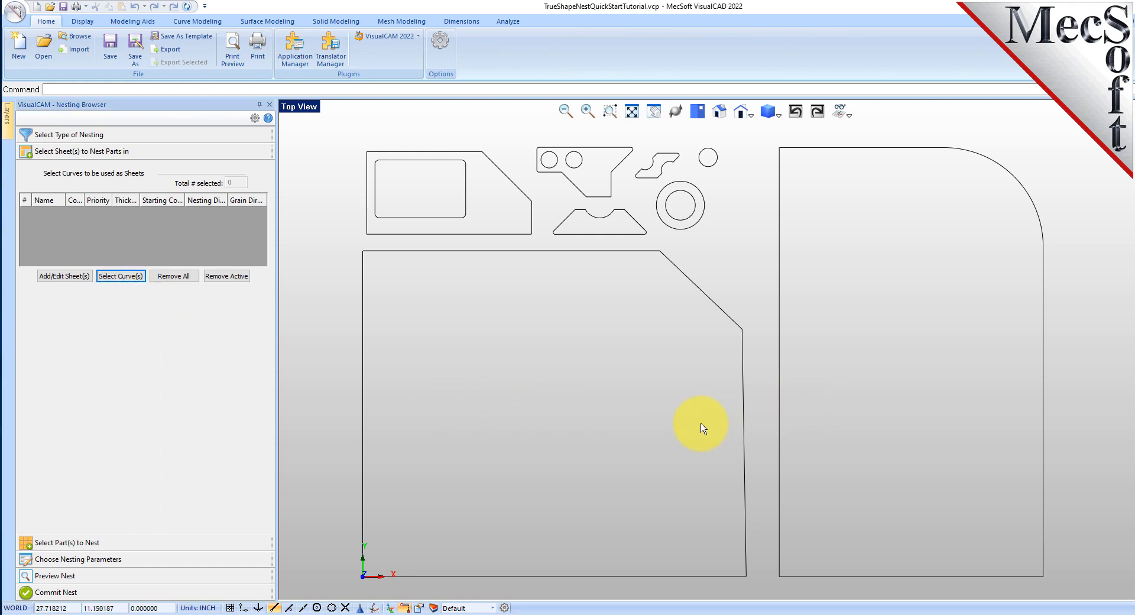
{"action": "right_click", "coordinate": [602, 366]}
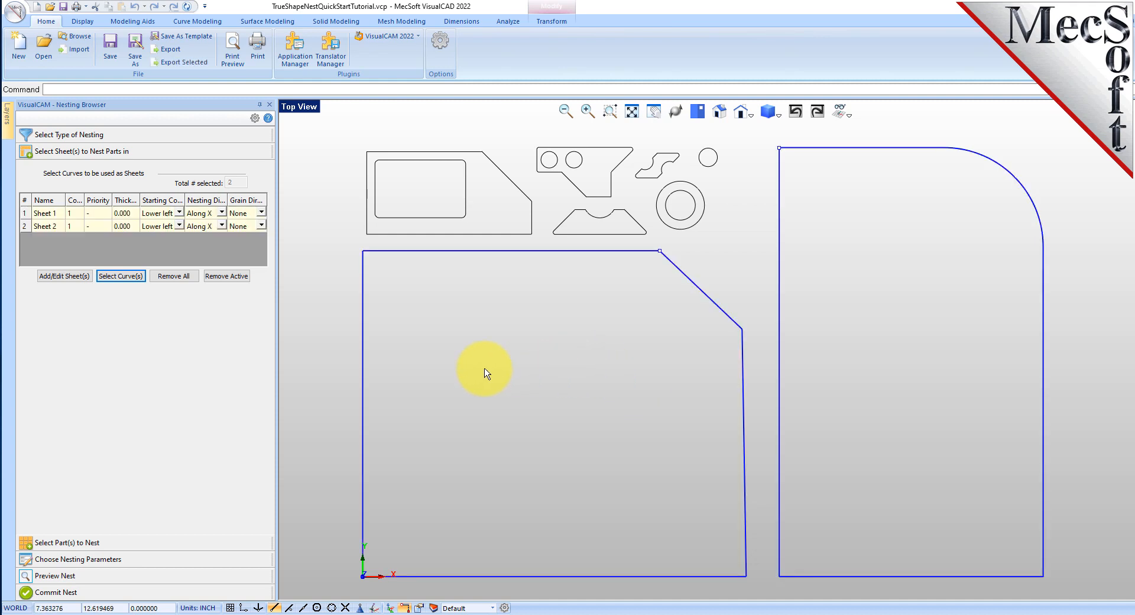
Highlight Sheet 1 and Sheet 2 in the sheet table to identify the matching outline in the drawing
{"action": "left_click", "coordinate": [25, 214]}
{"action": "left_click", "coordinate": [26, 227]}
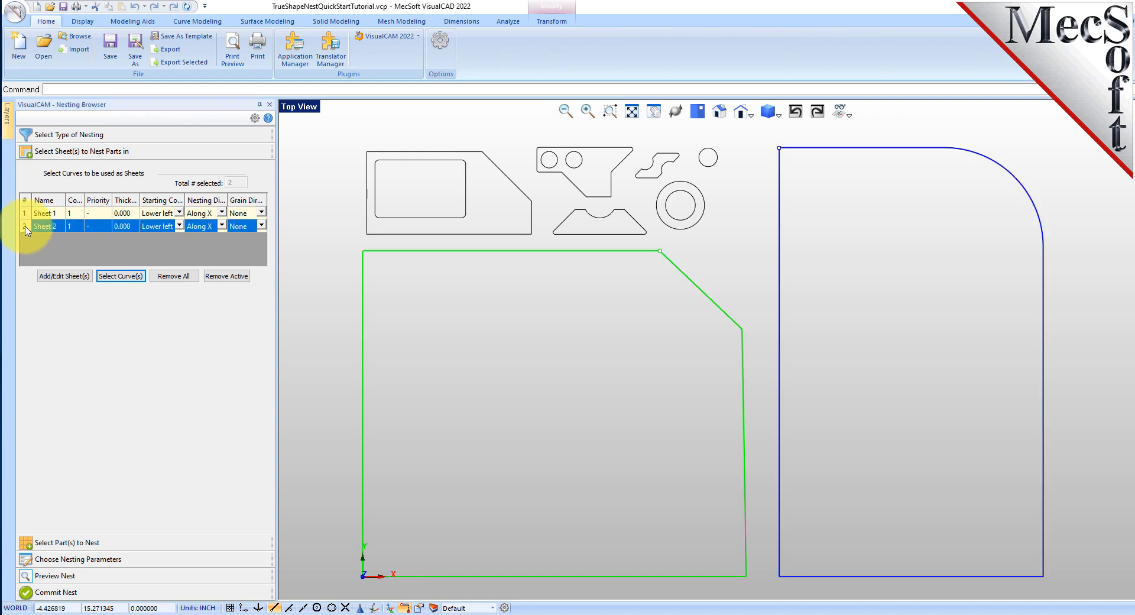
{"action": "left_click", "coordinate": [23, 215]}
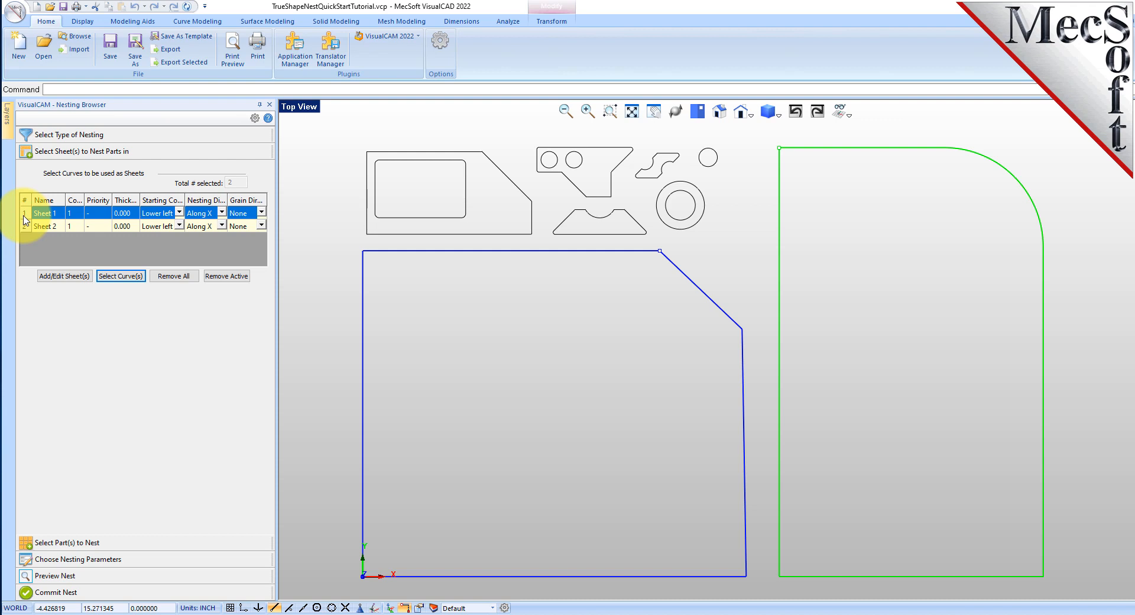
{"action": "left_click", "coordinate": [81, 217]}
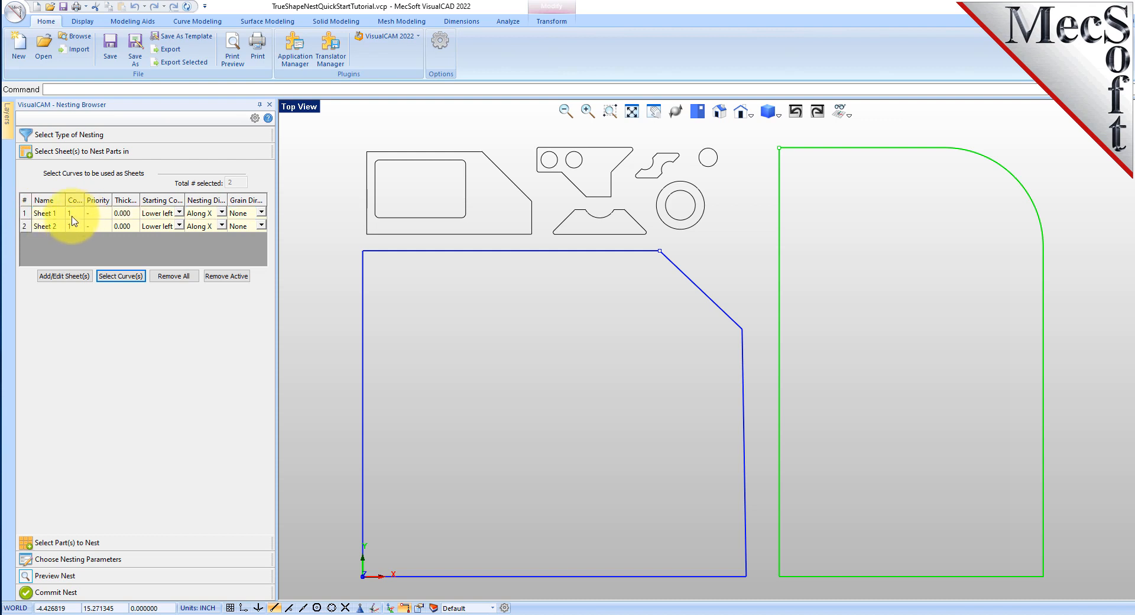
{"action": "left_click", "coordinate": [49, 228]}
Set the count of Sheet 1 and Sheet 2 to 2 each and check the remaining sheet table columns
{"action": "left_click", "coordinate": [67, 218]}
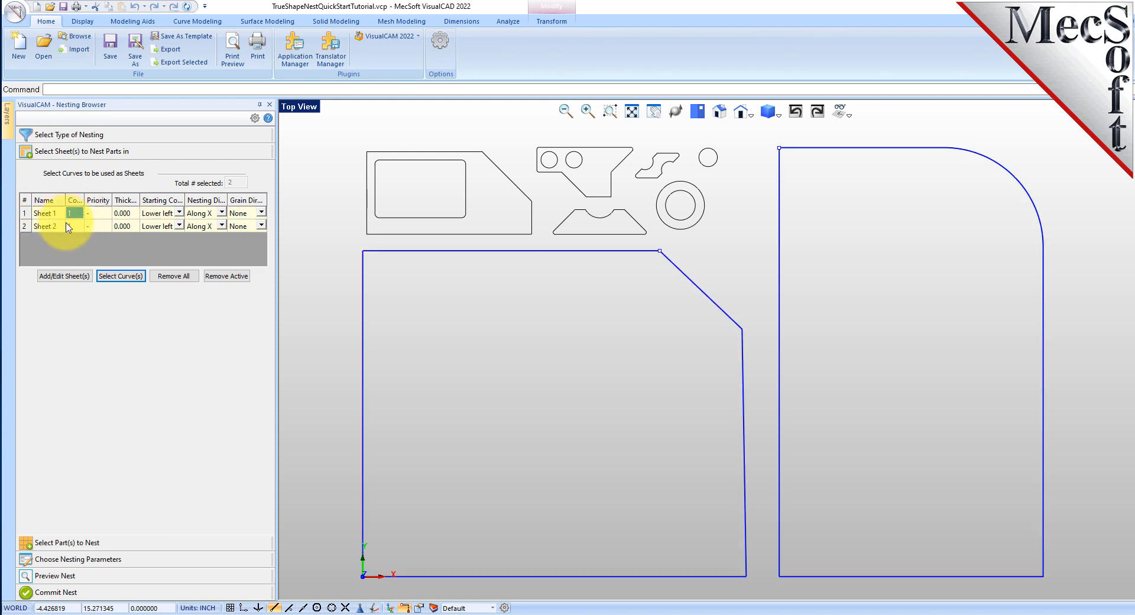
{"action": "type", "text": "2"}
{"action": "left_click", "coordinate": [71, 228]}
{"action": "type", "text": "2"}
{"action": "key", "text": "Return"}
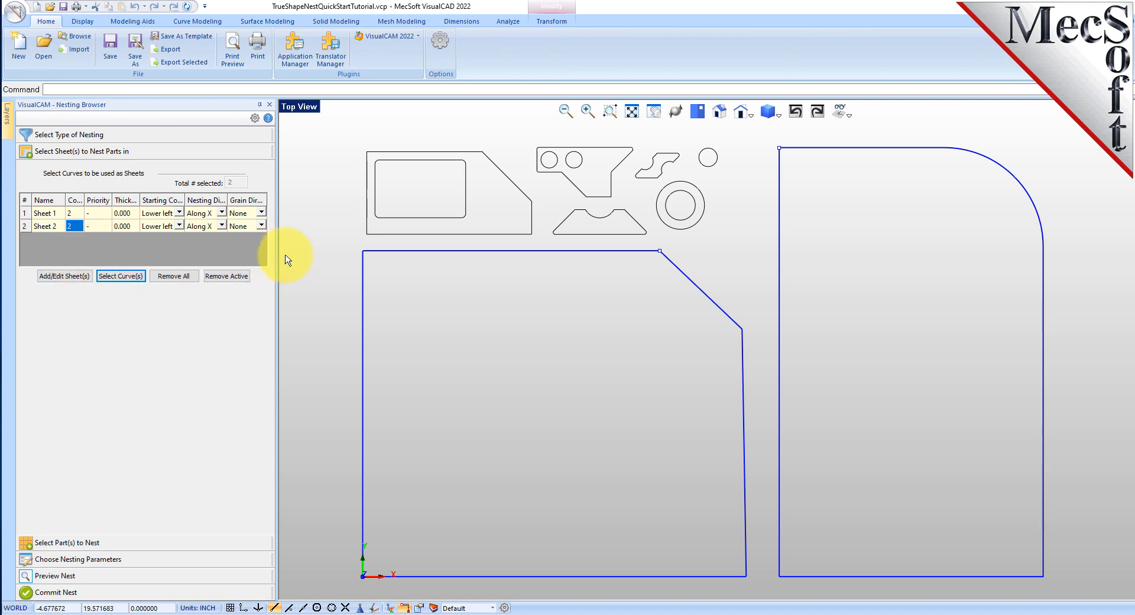
{"action": "left_click_drag", "start_coordinate": [280, 259], "coordinate": [416, 253]}
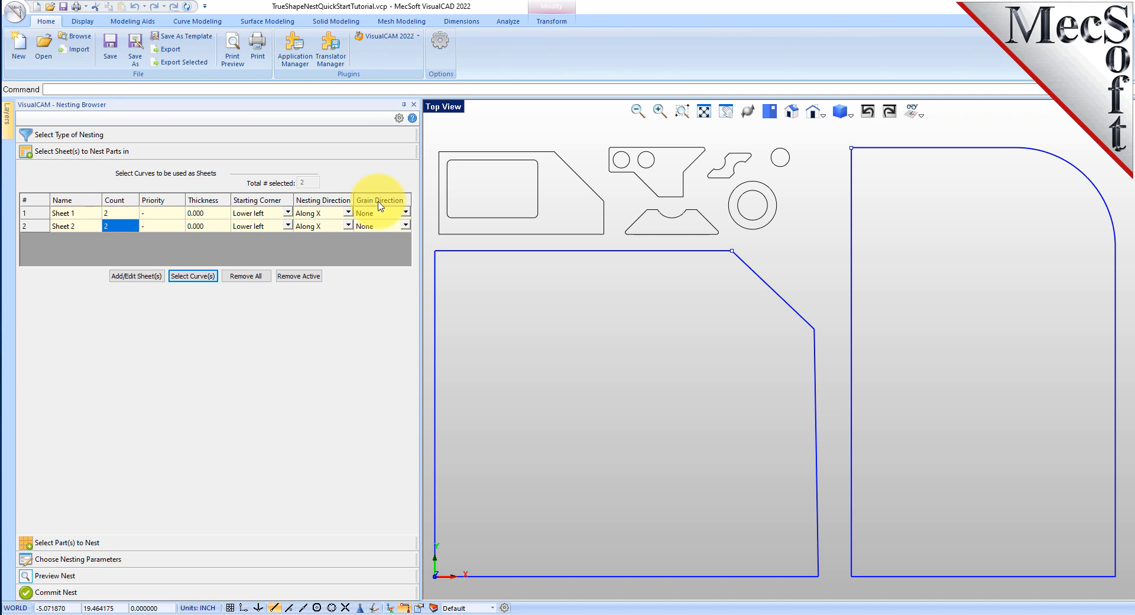
{"action": "left_click_drag", "start_coordinate": [420, 284], "coordinate": [267, 284]}
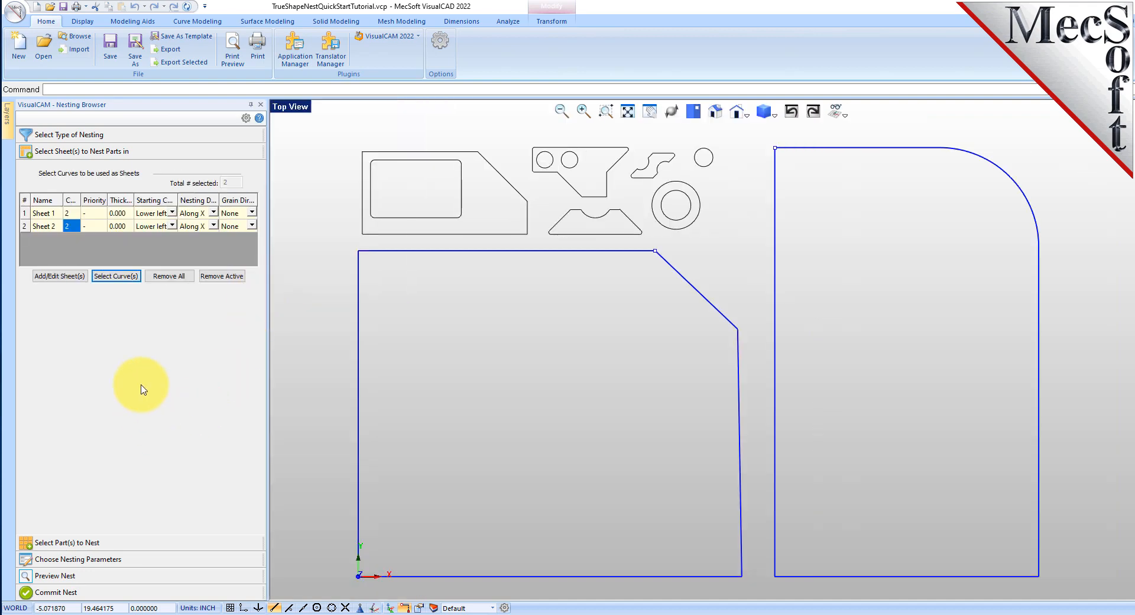
Add all the small profiles above the chamfered sheet, including their holes, as parts to nest and review the parts list
{"action": "left_click", "coordinate": [98, 544]}
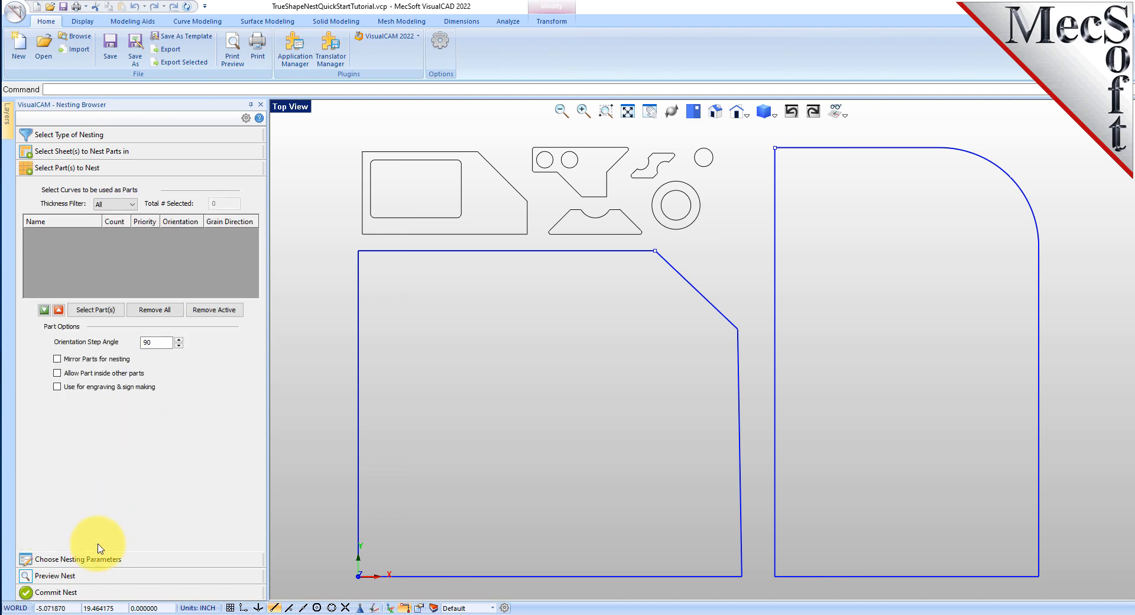
{"action": "left_click", "coordinate": [105, 311]}
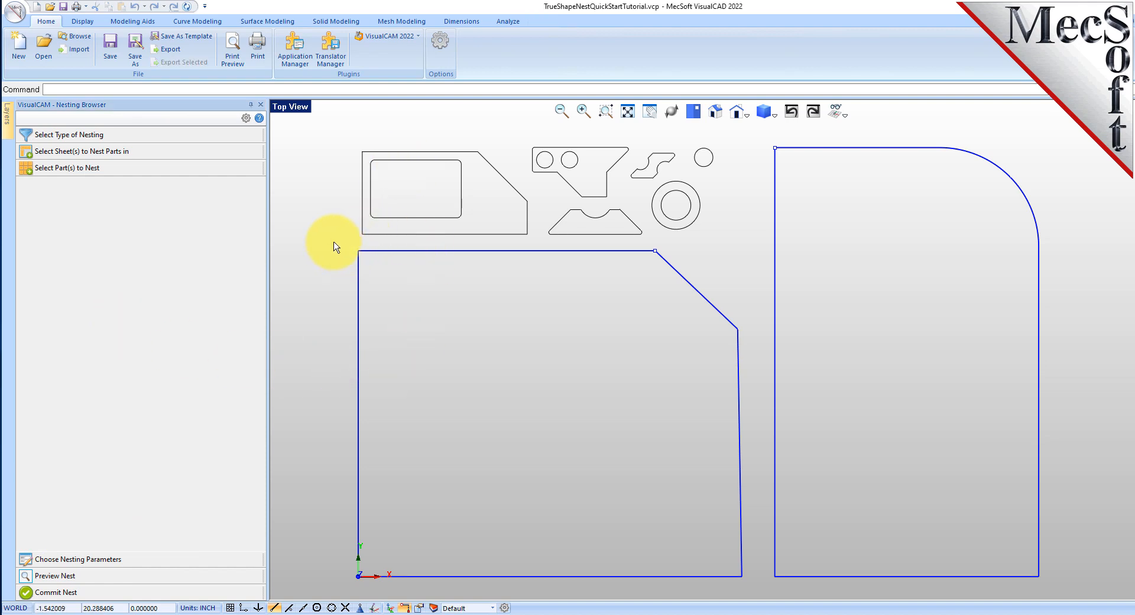
{"action": "left_click_drag", "start_coordinate": [334, 247], "coordinate": [743, 142]}
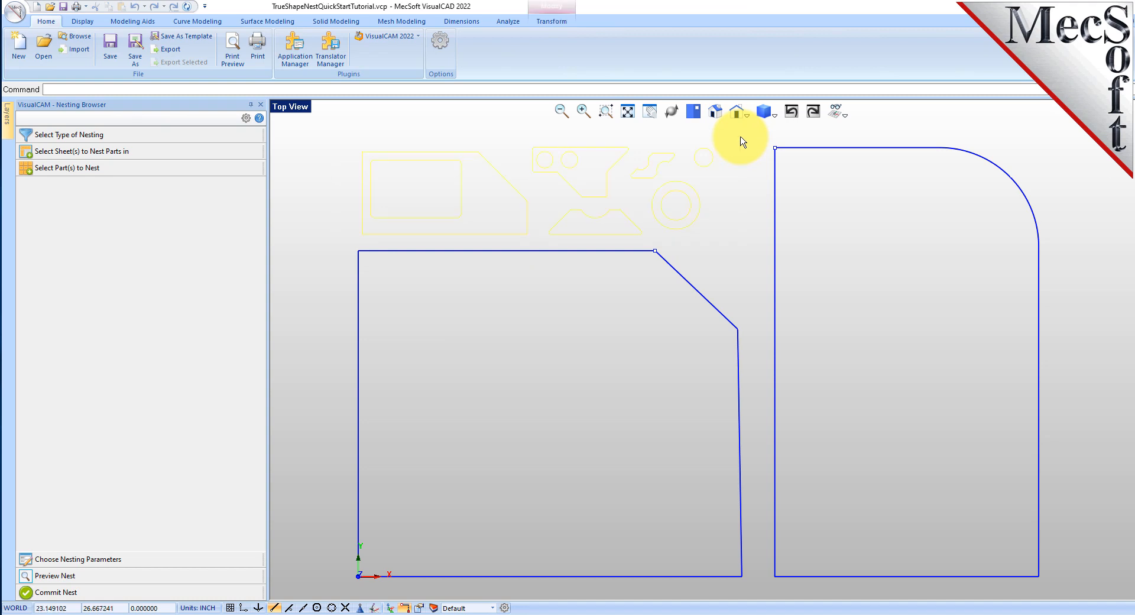
{"action": "right_click", "coordinate": [732, 179]}
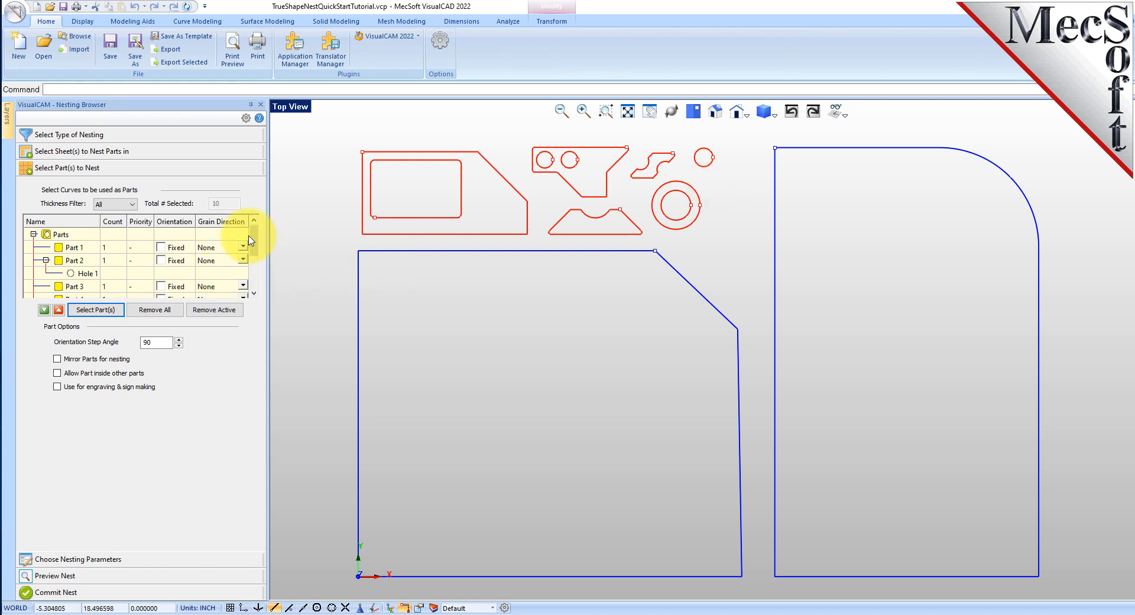
{"action": "scroll", "coordinate": [255, 244], "scroll_direction": "down", "scroll_amount": 1}
{"action": "left_click_drag", "start_coordinate": [255, 244], "coordinate": [259, 262]}
{"action": "left_click_drag", "start_coordinate": [257, 288], "coordinate": [260, 235]}
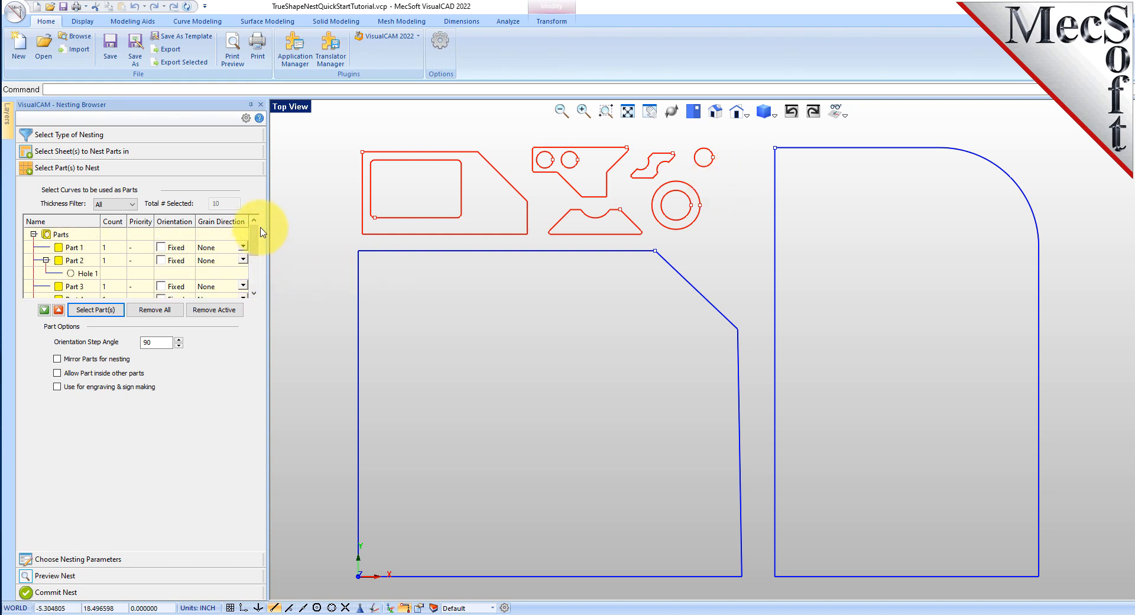
Highlight Part 2, Part 5, Part 6 and their holes in the parts list to identify the matching profiles in the drawing
{"action": "left_click", "coordinate": [73, 260]}
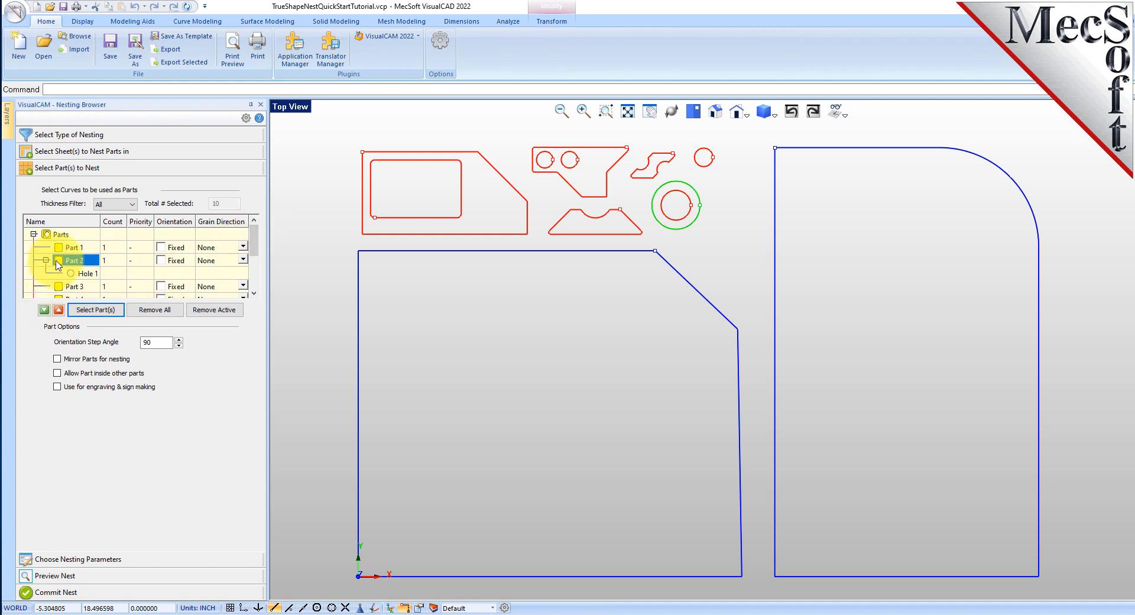
{"action": "left_click", "coordinate": [67, 274]}
{"action": "scroll", "coordinate": [67, 267], "scroll_direction": "down", "scroll_amount": 2}
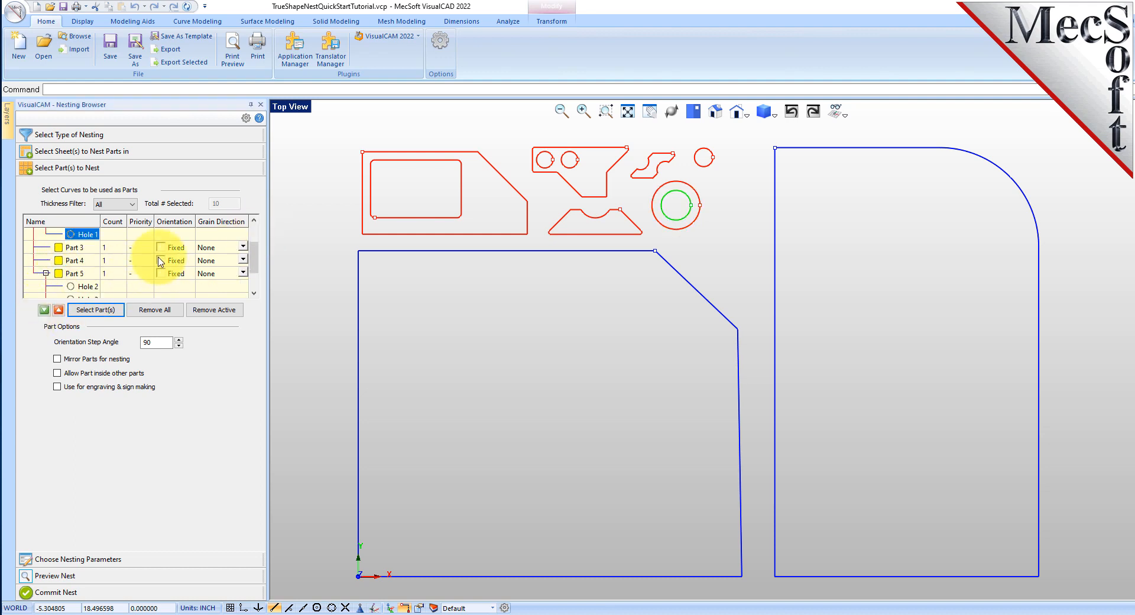
{"action": "left_click", "coordinate": [57, 236]}
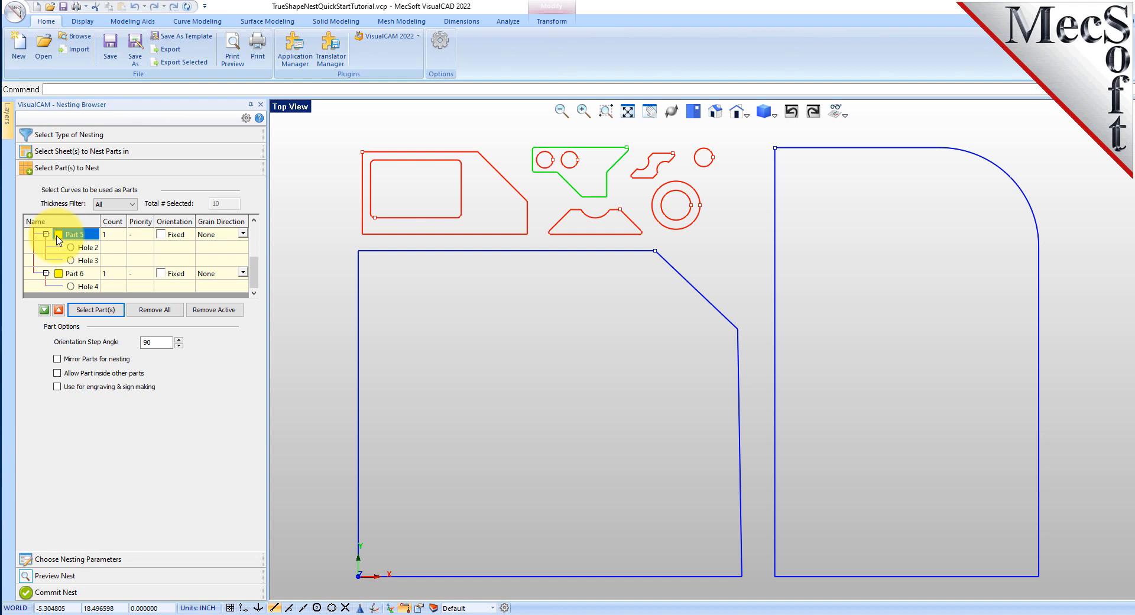
{"action": "left_click", "coordinate": [66, 276]}
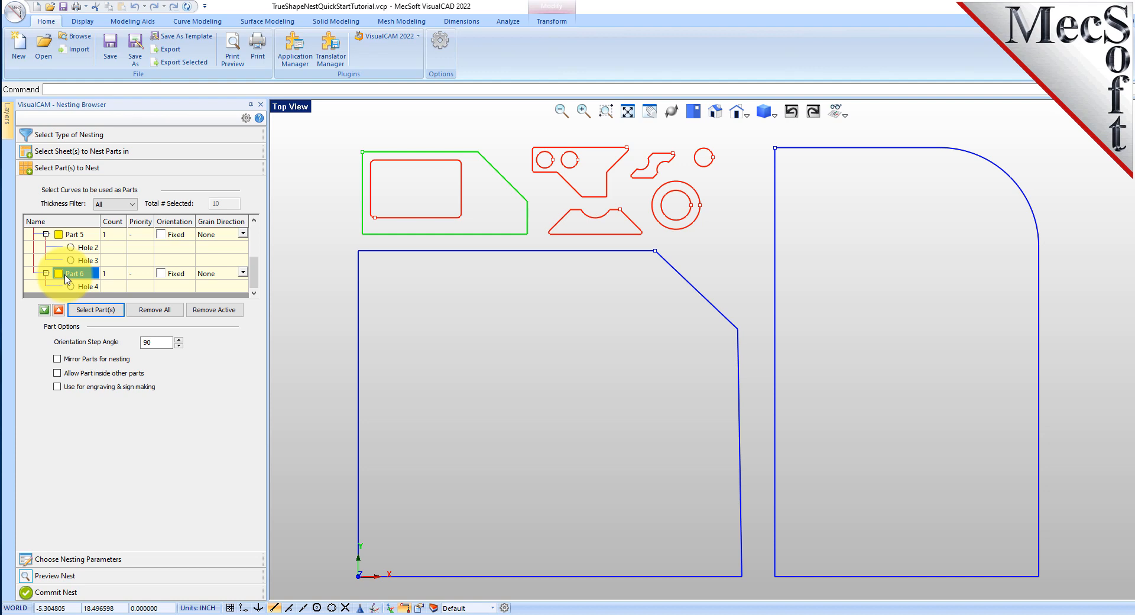
{"action": "left_click", "coordinate": [90, 248]}
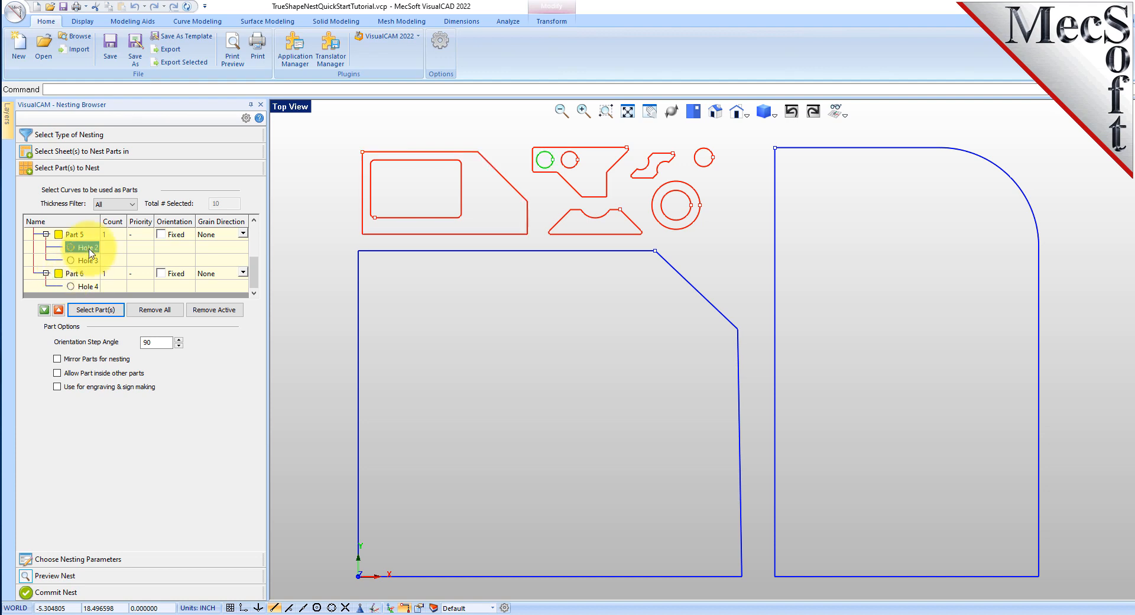
{"action": "left_click", "coordinate": [88, 260]}
{"action": "left_click", "coordinate": [82, 287]}
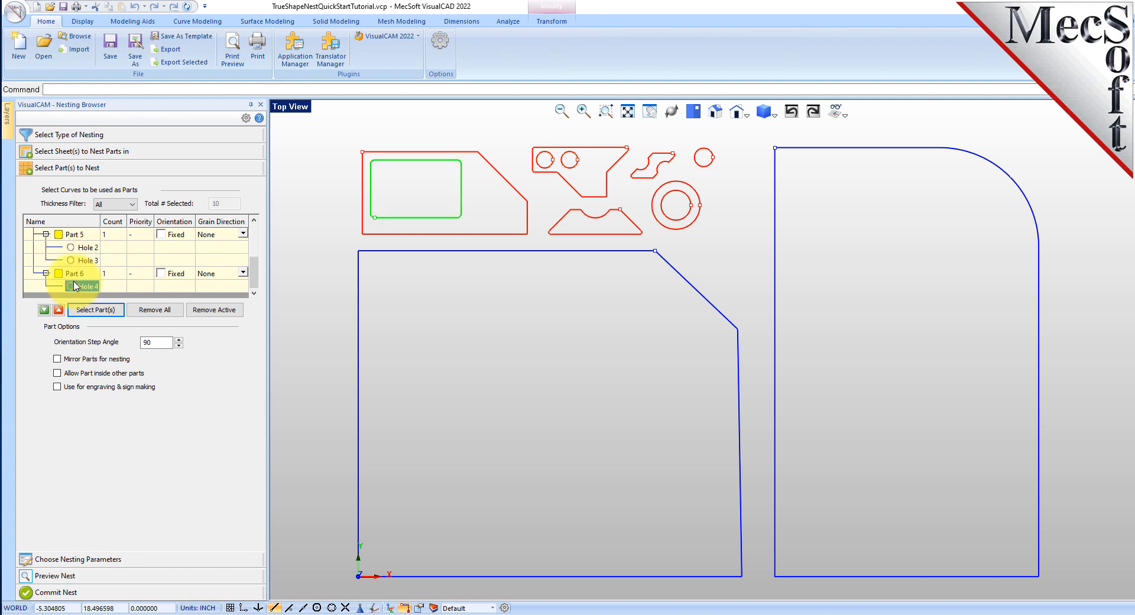
{"action": "scroll", "coordinate": [95, 283], "scroll_direction": "up", "scroll_amount": 3}
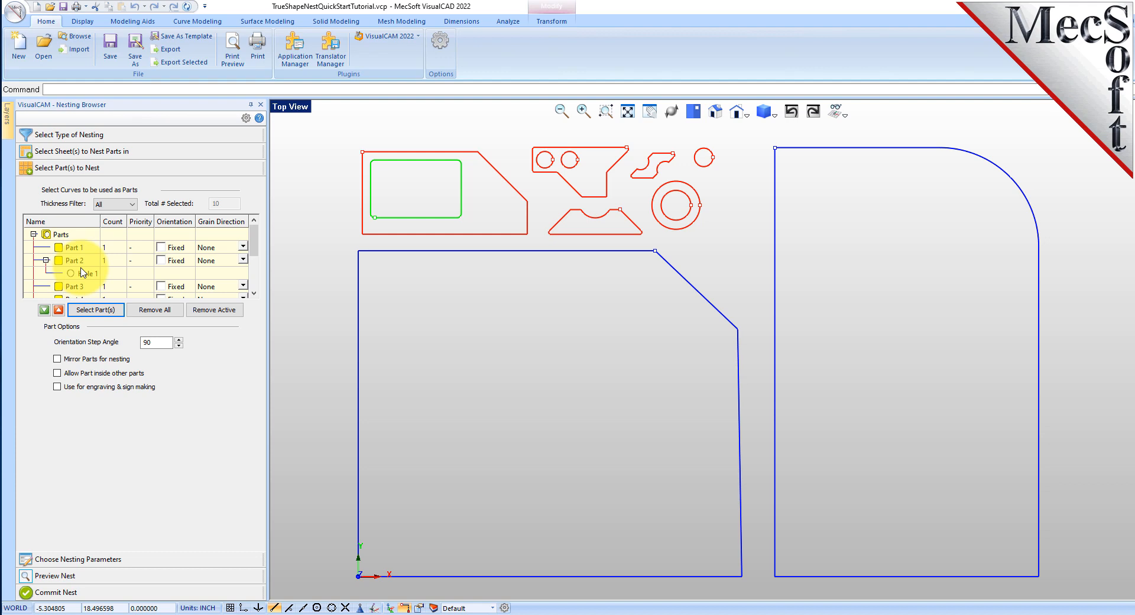
Set the count of Part 1 to 50 and apply the same count to all the other parts
{"action": "left_click", "coordinate": [110, 250]}
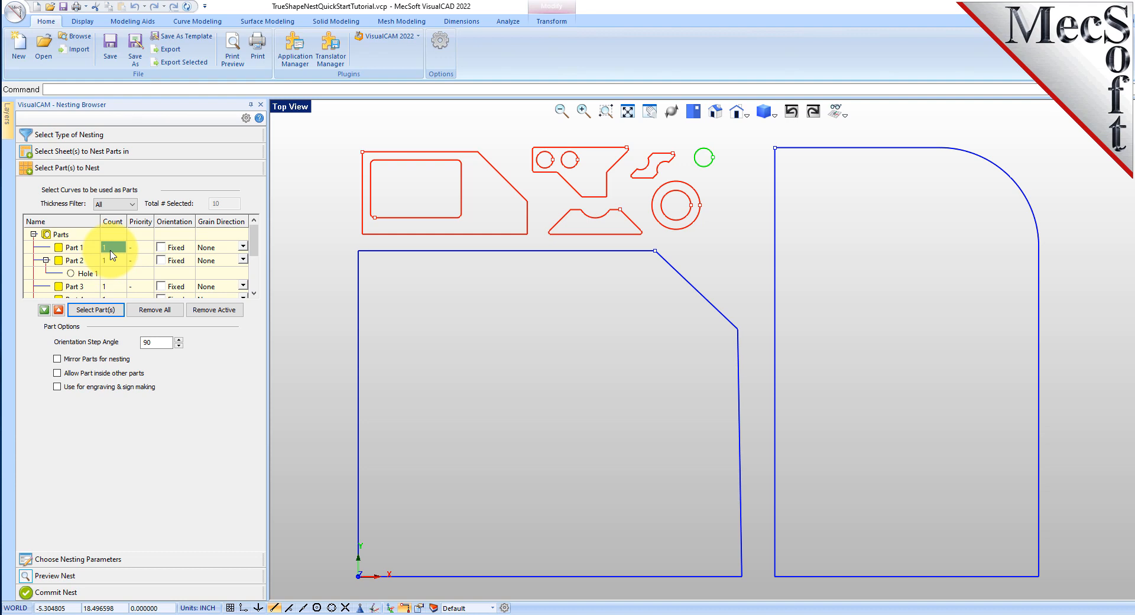
{"action": "type", "text": "50"}
{"action": "right_click", "coordinate": [120, 251]}
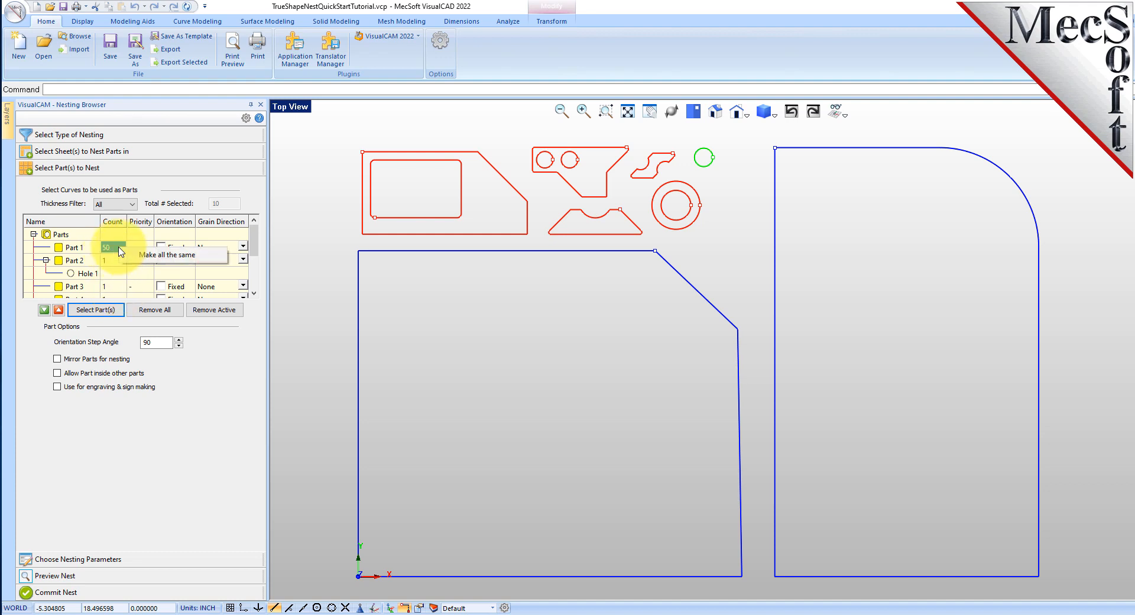
{"action": "left_click", "coordinate": [210, 258]}
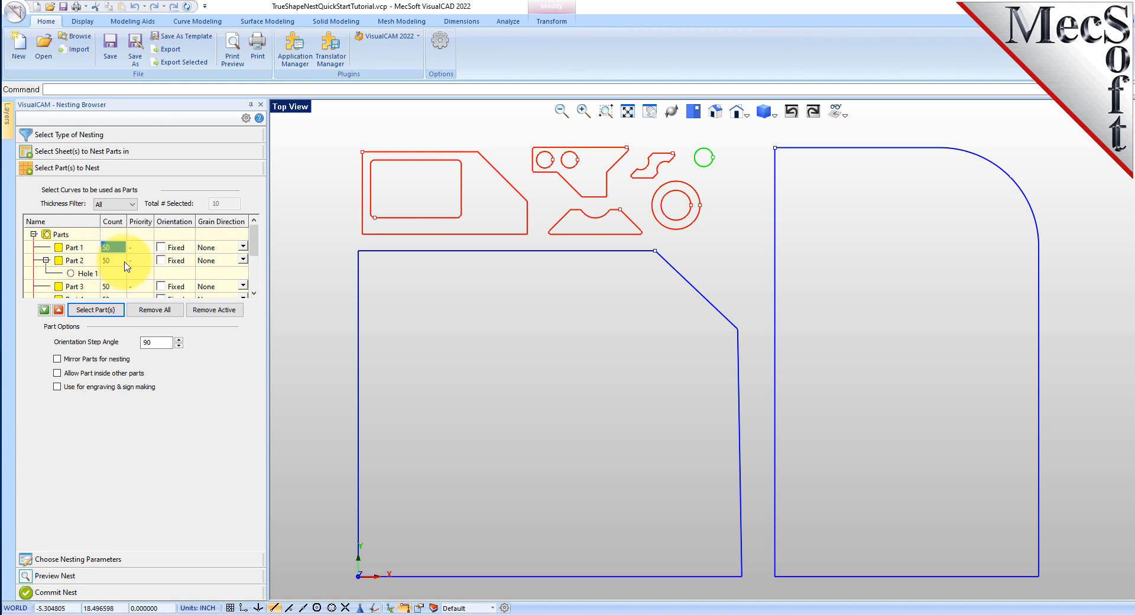
Set the part orientation step angle to 45, and enable mirroring parts for nesting and allowing parts inside other parts
{"action": "double_click", "coordinate": [151, 342]}
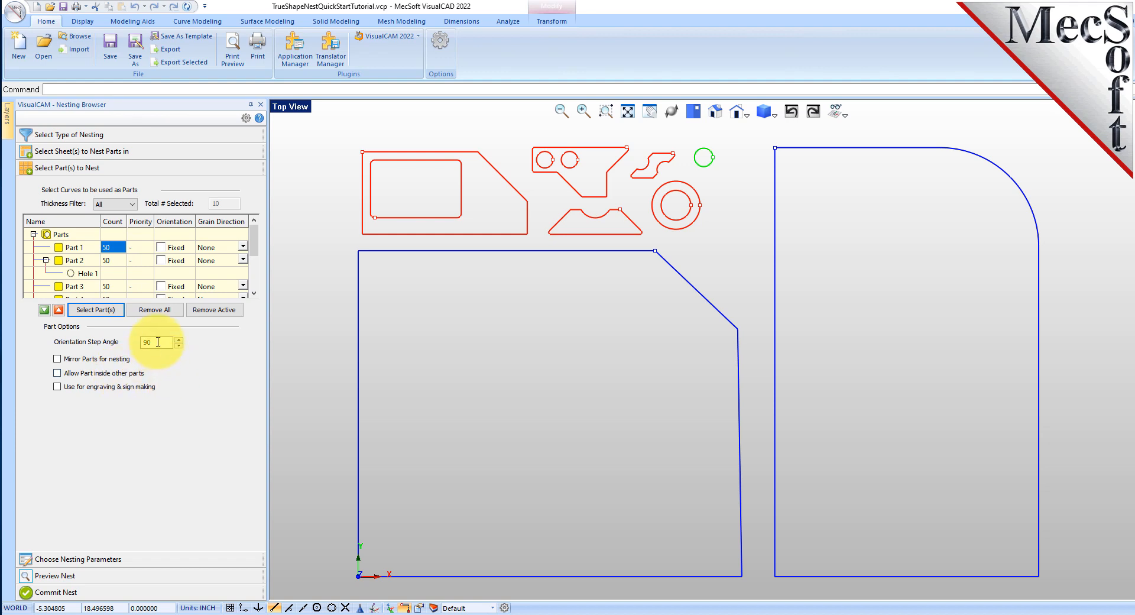
{"action": "type", "text": "45"}
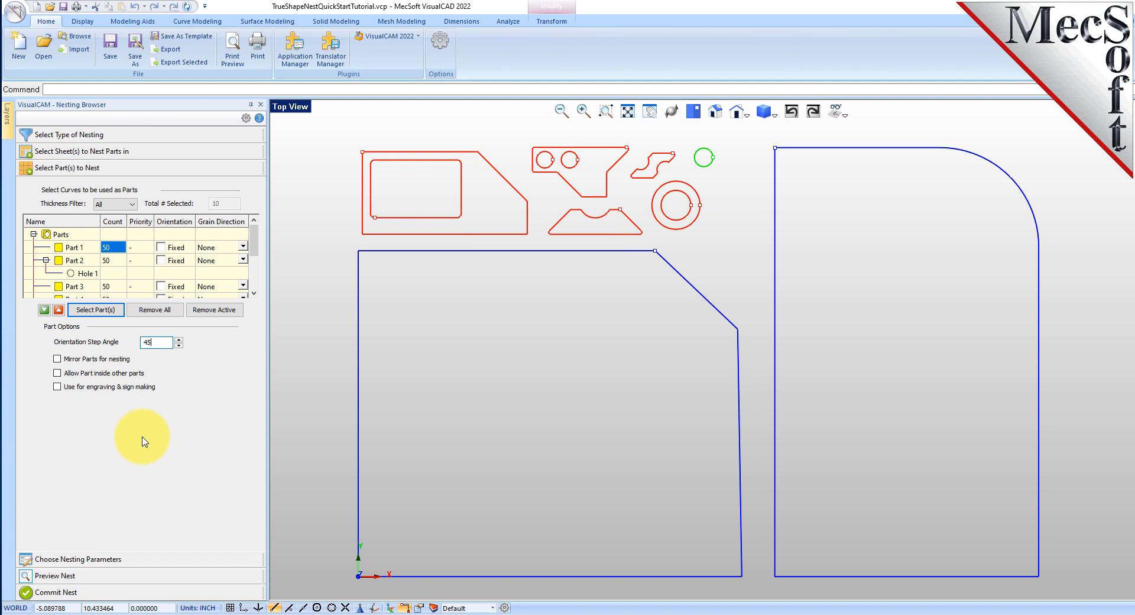
{"action": "left_click", "coordinate": [57, 359]}
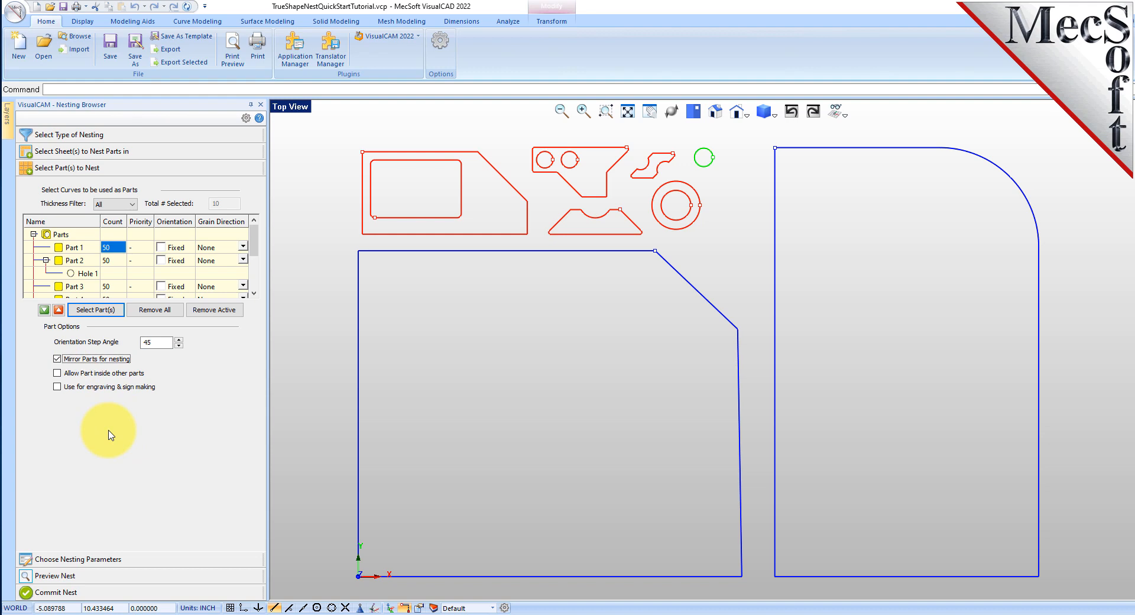
{"action": "left_click", "coordinate": [57, 373]}
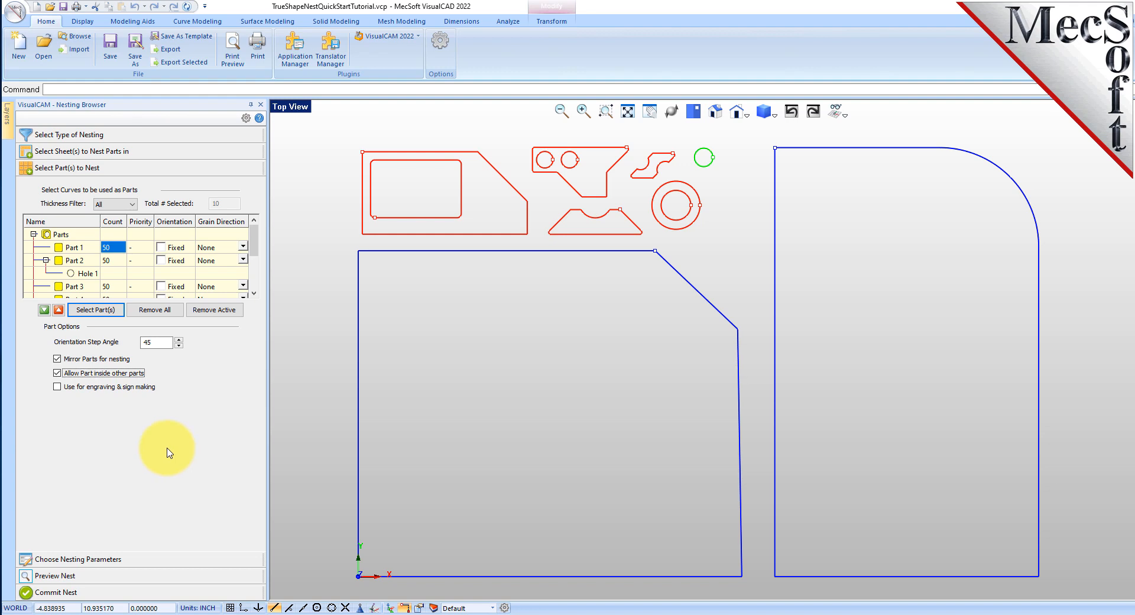
Fix the orientation of Part 5, the profile with two round holes, and highlight it in the drawing
{"action": "left_click", "coordinate": [118, 261]}
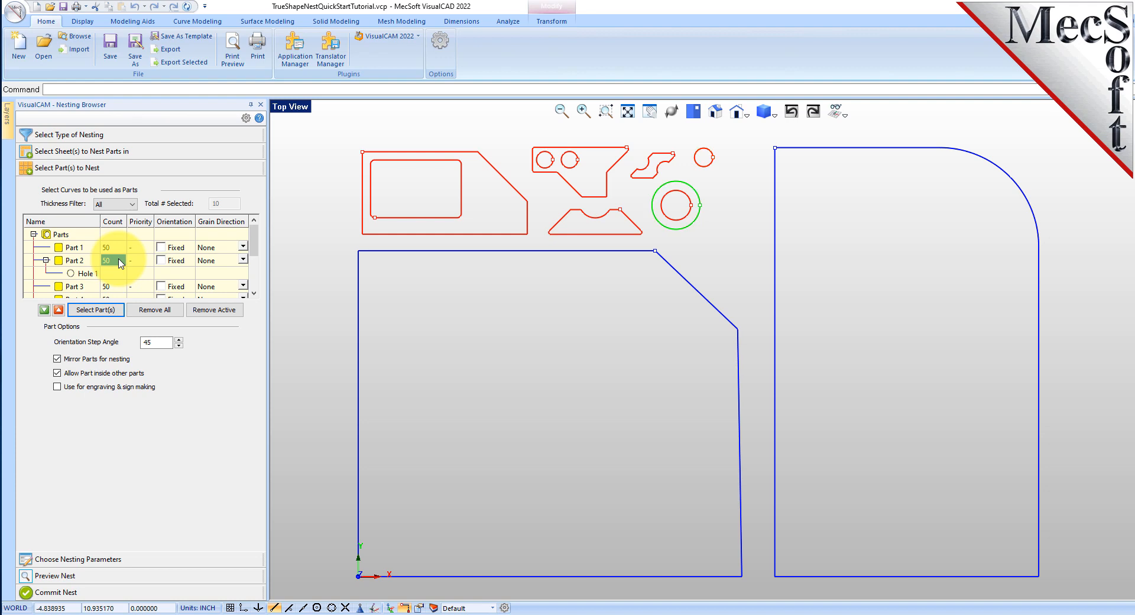
{"action": "scroll", "coordinate": [121, 262], "scroll_direction": "down", "scroll_amount": 1}
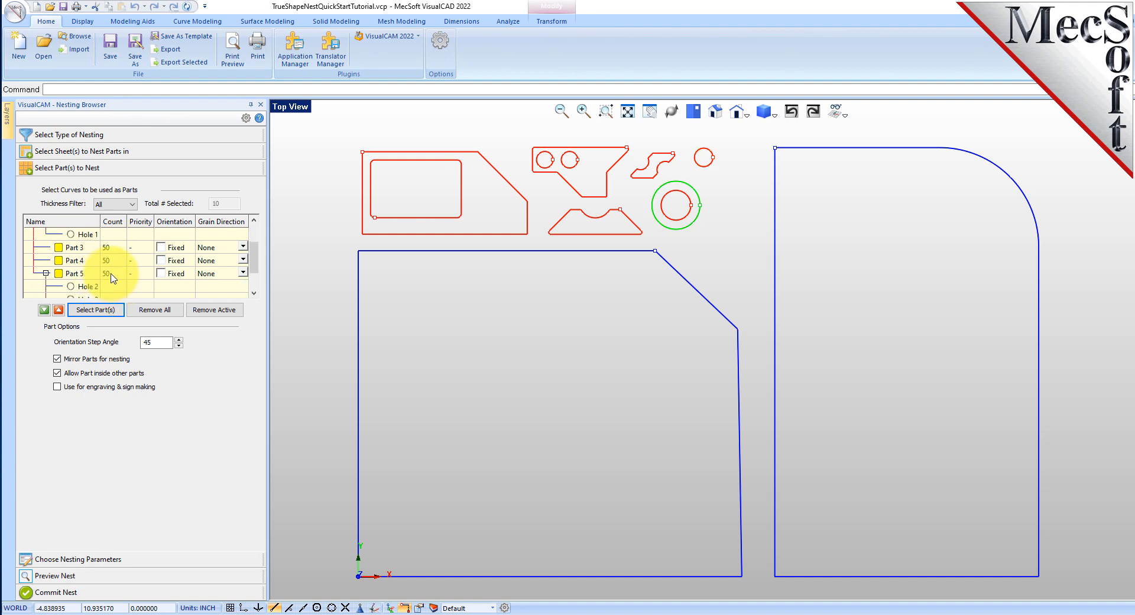
{"action": "left_click", "coordinate": [112, 274]}
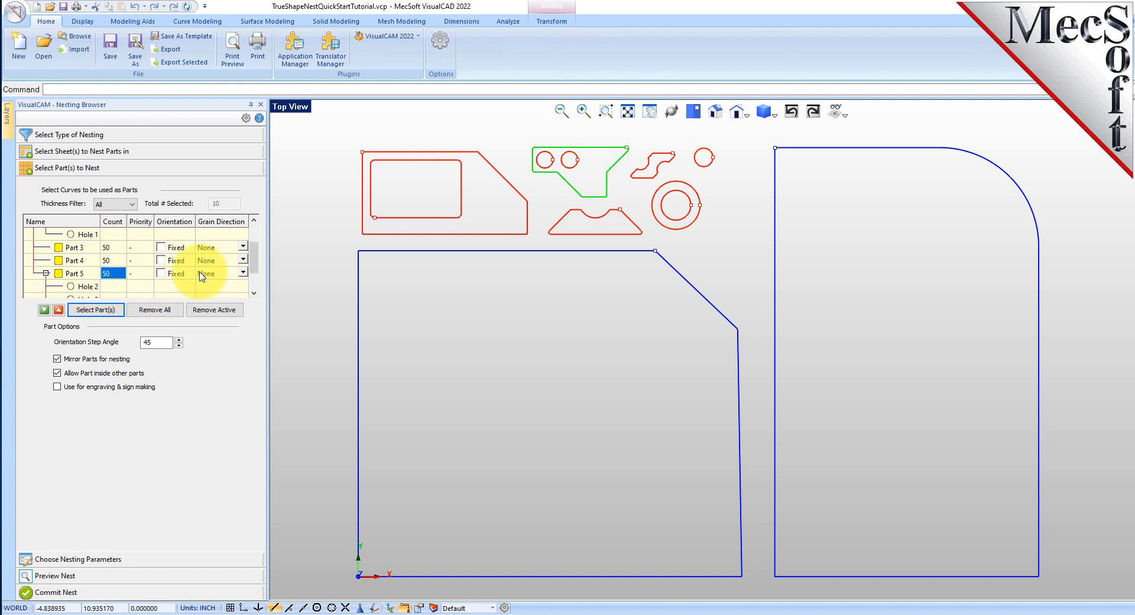
{"action": "left_click", "coordinate": [161, 273]}
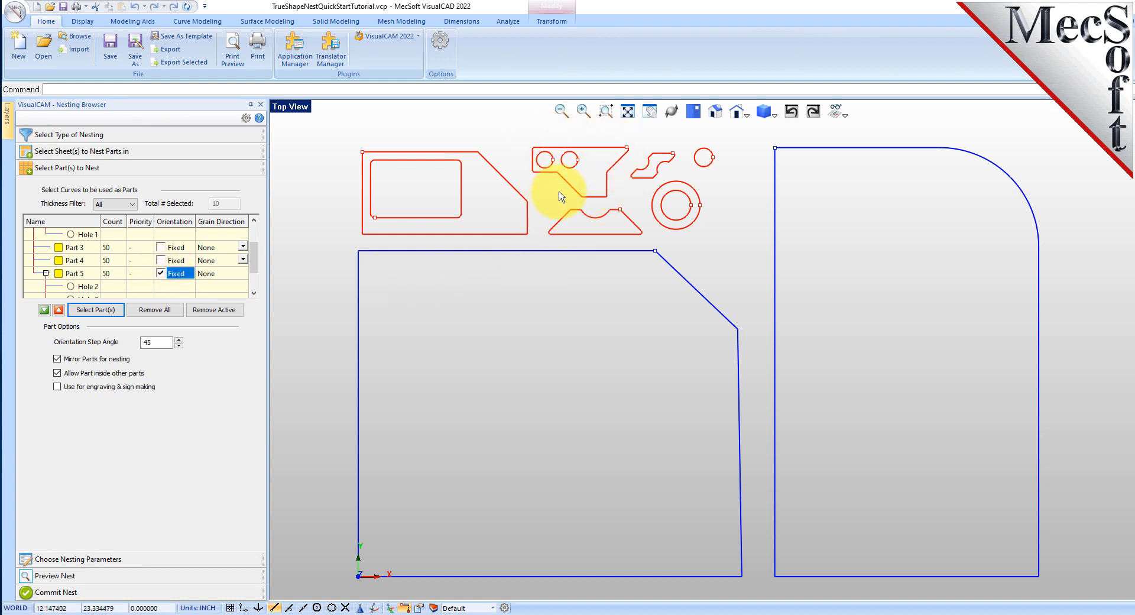
{"action": "left_click", "coordinate": [58, 276]}
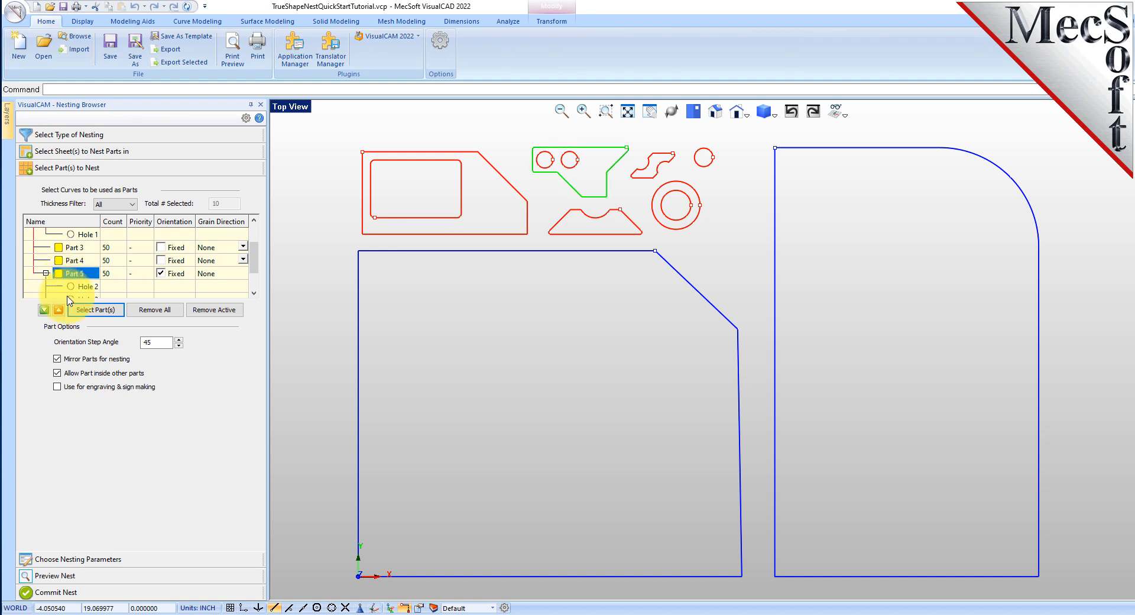
In the nesting parameters, set the part-to-part distance to 0.15 and the part-to-sheet distance to 0.25
{"action": "left_click", "coordinate": [105, 562]}
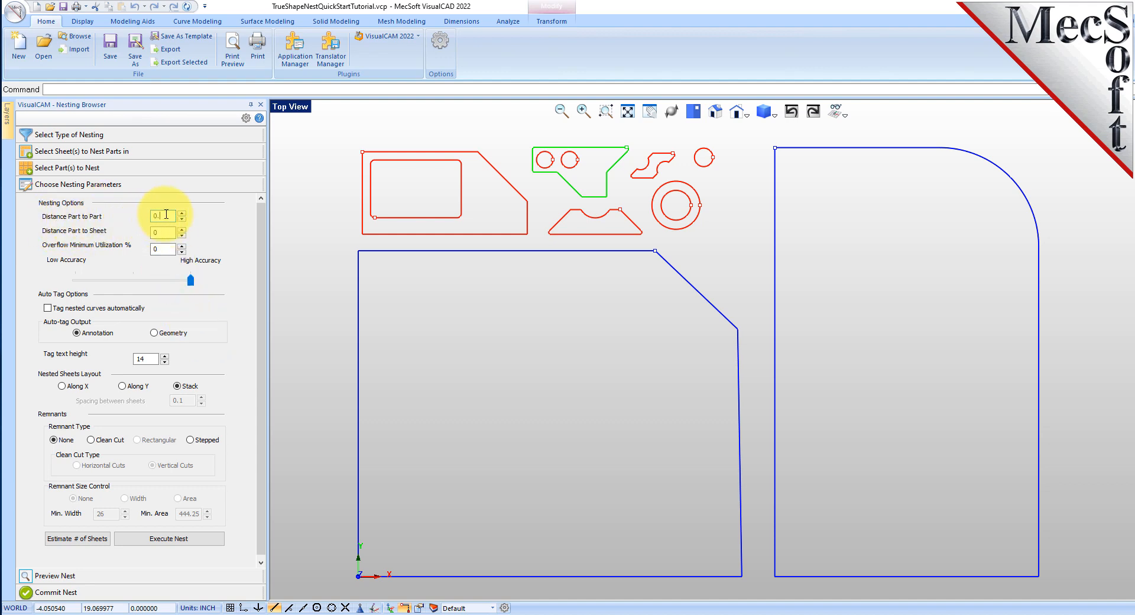
{"action": "type", "text": "15"}
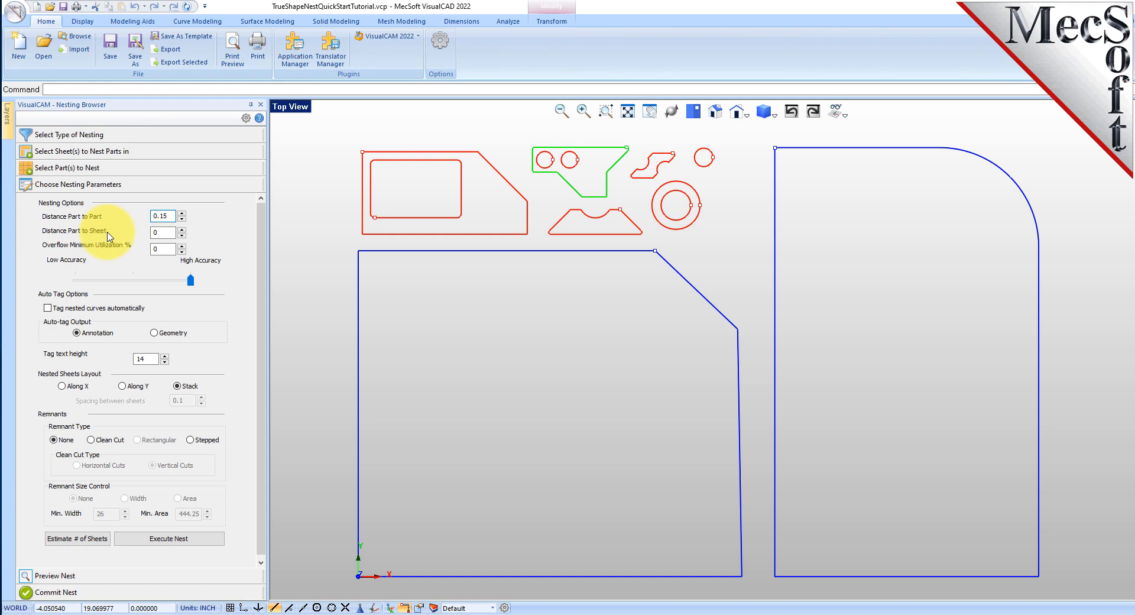
{"action": "left_click", "coordinate": [163, 231]}
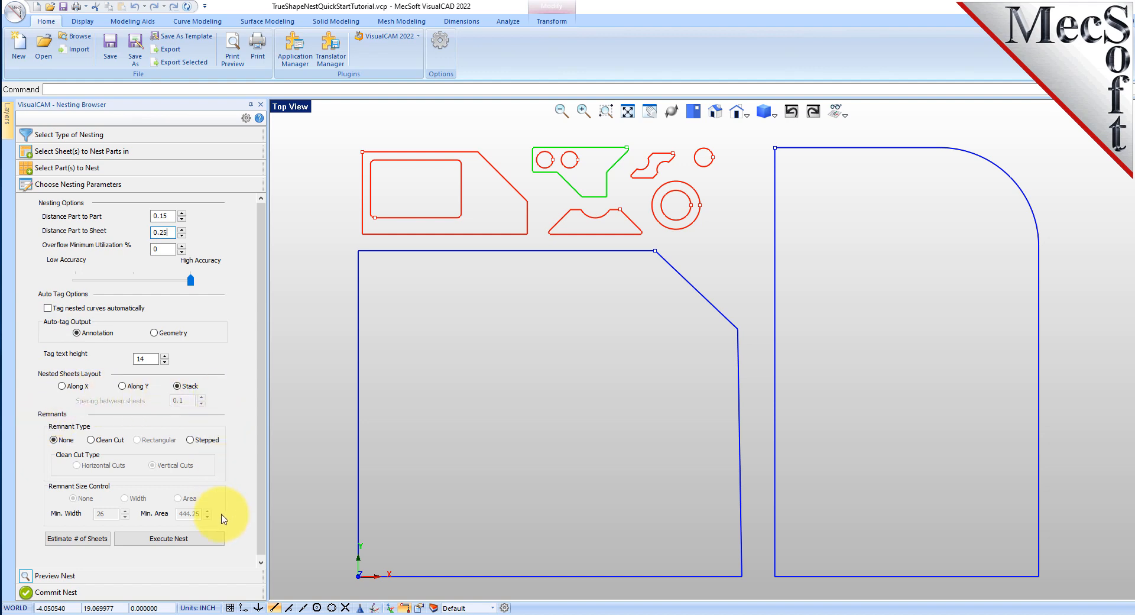
Estimate the number of sheets needed and update the Sheet 2 count to the estimated 10
{"action": "left_click", "coordinate": [83, 543]}
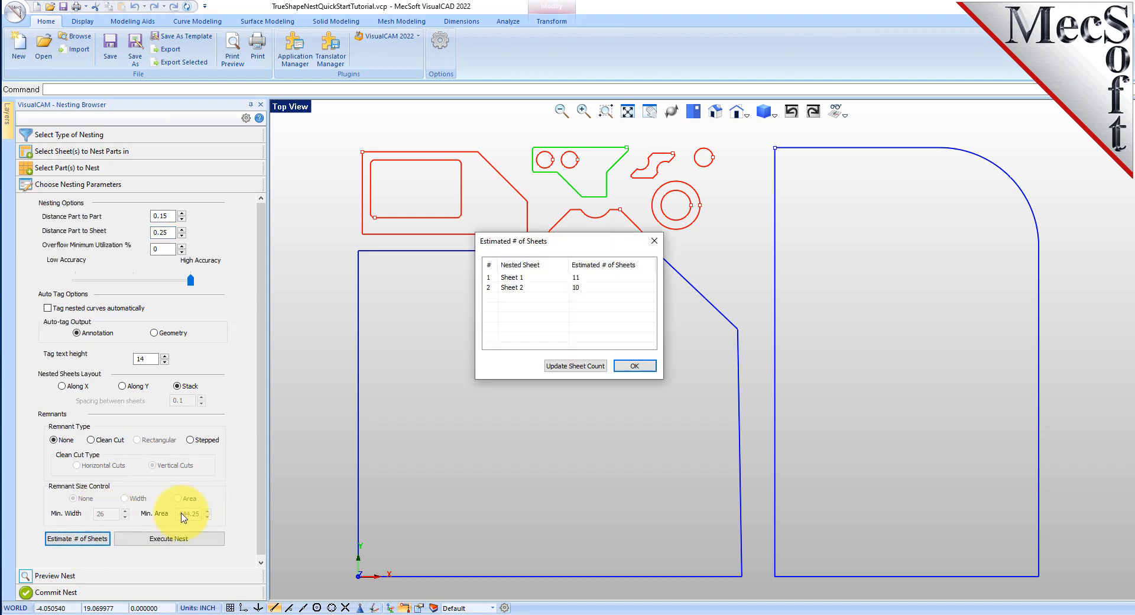
{"action": "left_click", "coordinate": [489, 278]}
{"action": "left_click", "coordinate": [489, 289]}
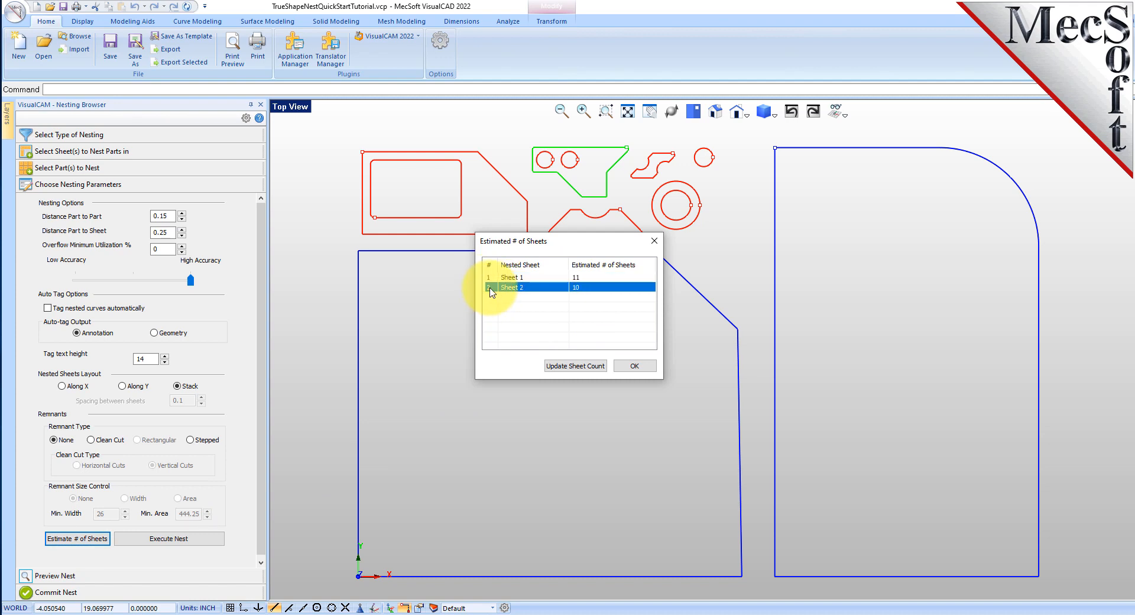
{"action": "left_click", "coordinate": [576, 366]}
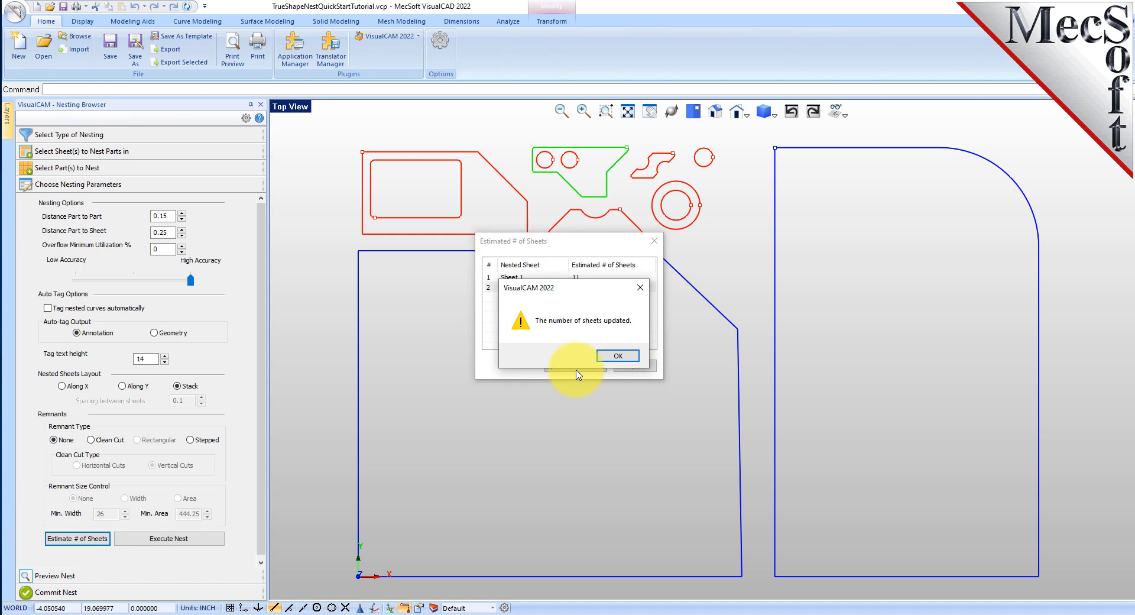
{"action": "left_click", "coordinate": [619, 356]}
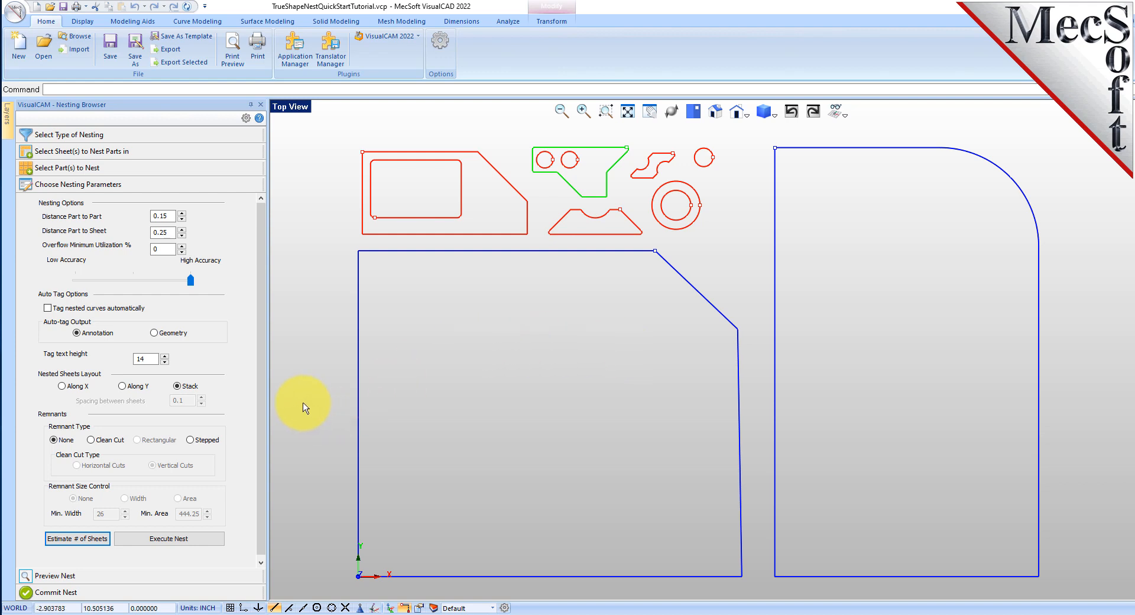
Execute the nest and preview the nested layouts from Sheet 1-1 through Sheet 2-4
{"action": "left_click", "coordinate": [197, 539]}
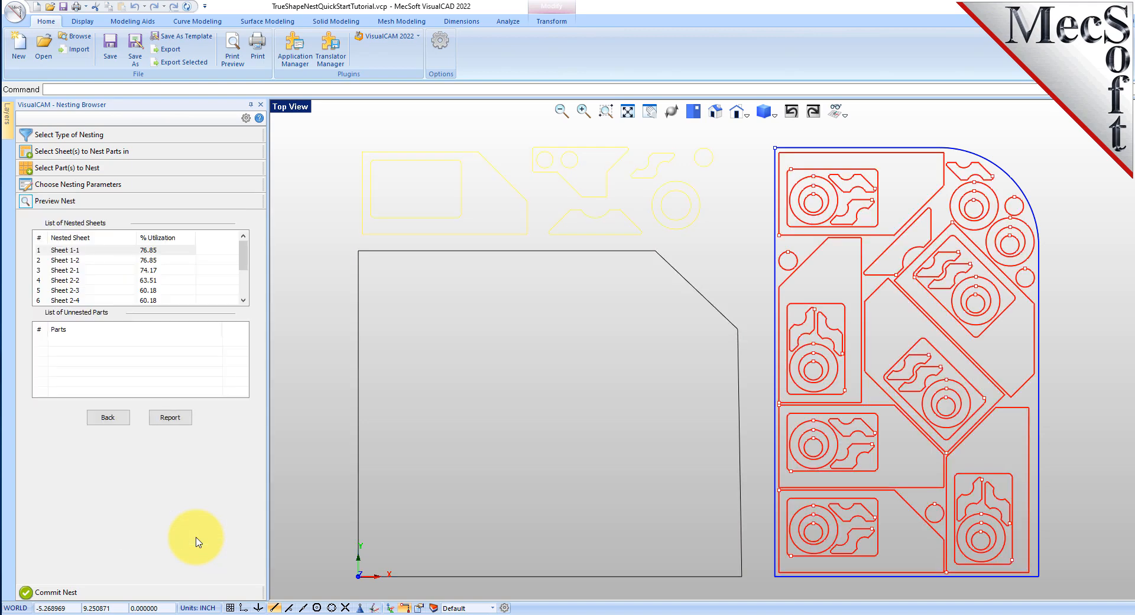
{"action": "left_click", "coordinate": [149, 252]}
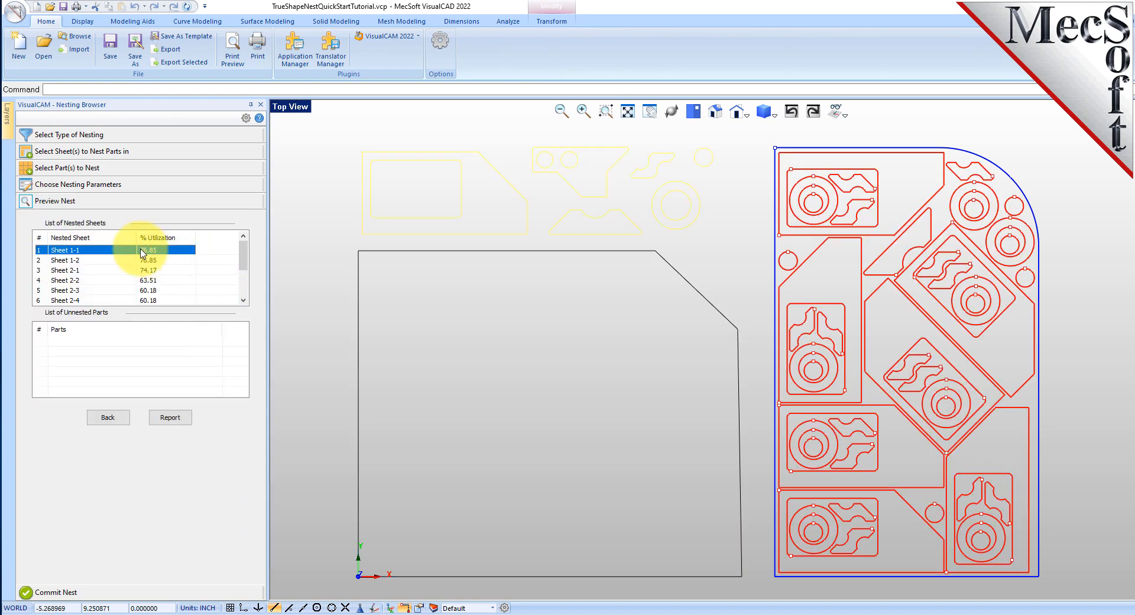
{"action": "left_click", "coordinate": [70, 260]}
{"action": "left_click", "coordinate": [70, 271]}
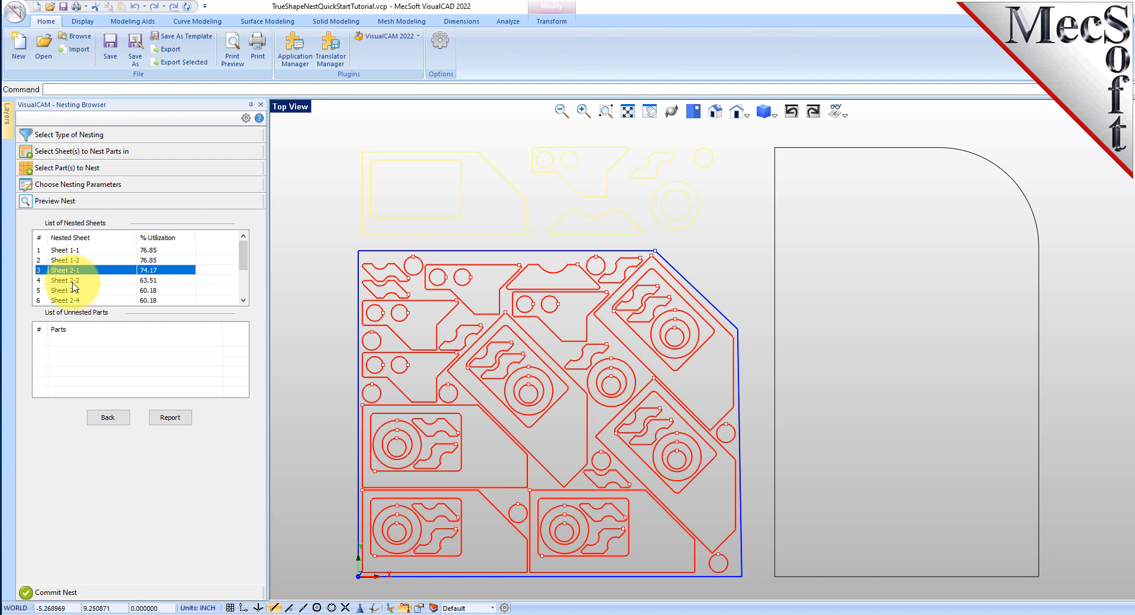
{"action": "left_click", "coordinate": [71, 280]}
{"action": "left_click", "coordinate": [73, 289]}
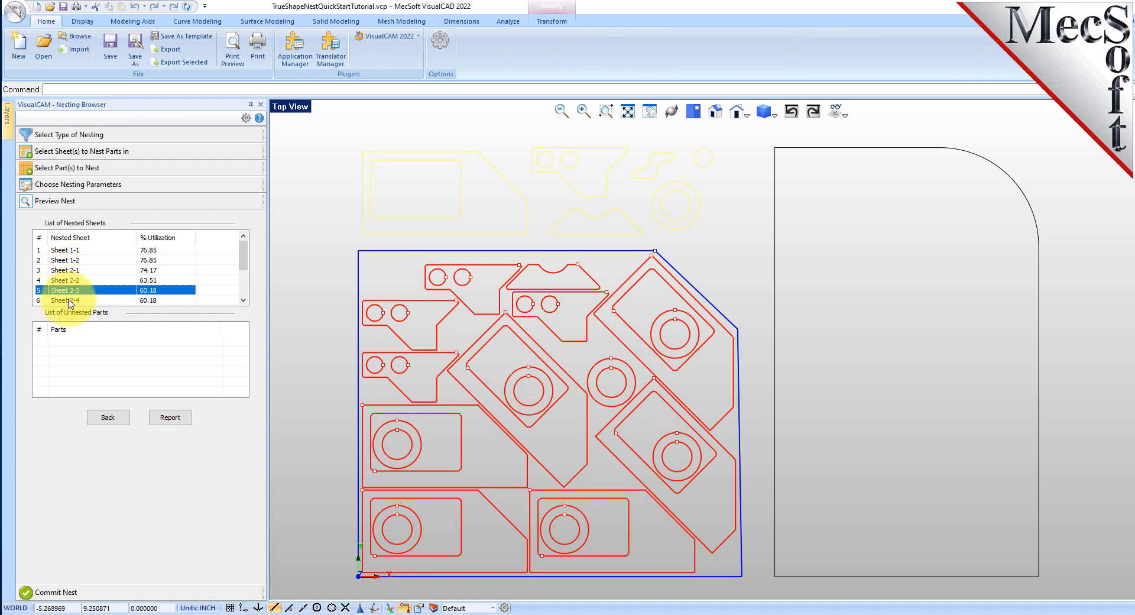
{"action": "left_click", "coordinate": [75, 300]}
Compare the nested layouts of Sheet 1-1 and Sheet 2-1, and clear the selection in the drawing
{"action": "scroll", "coordinate": [111, 280], "scroll_direction": "down", "scroll_amount": 2}
{"action": "scroll", "coordinate": [106, 284], "scroll_direction": "up", "scroll_amount": 2}
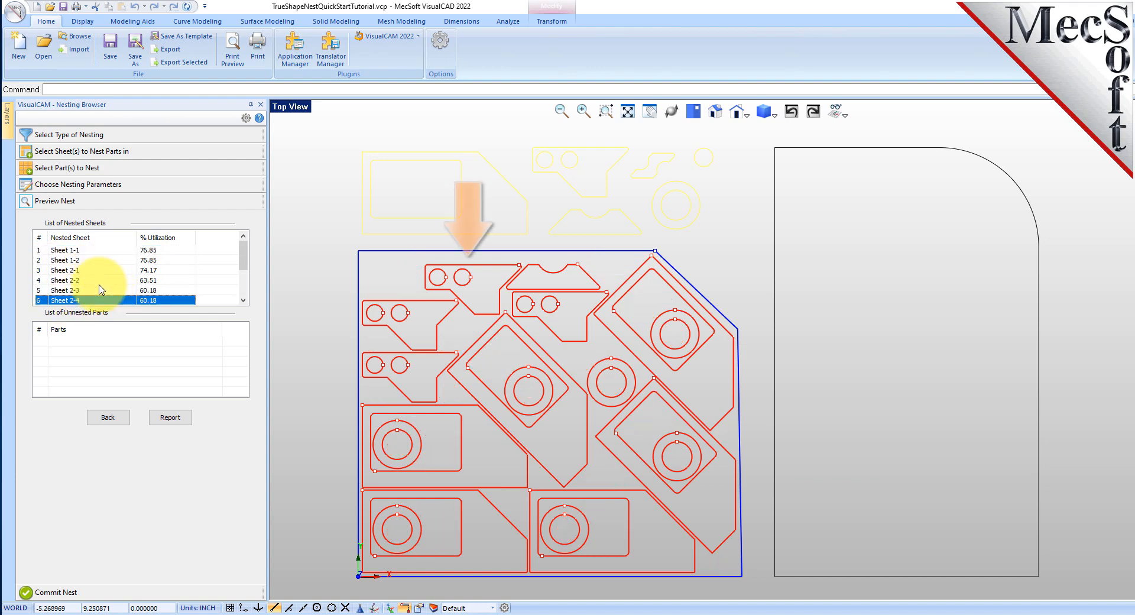
{"action": "left_click", "coordinate": [71, 251]}
{"action": "left_click", "coordinate": [74, 271]}
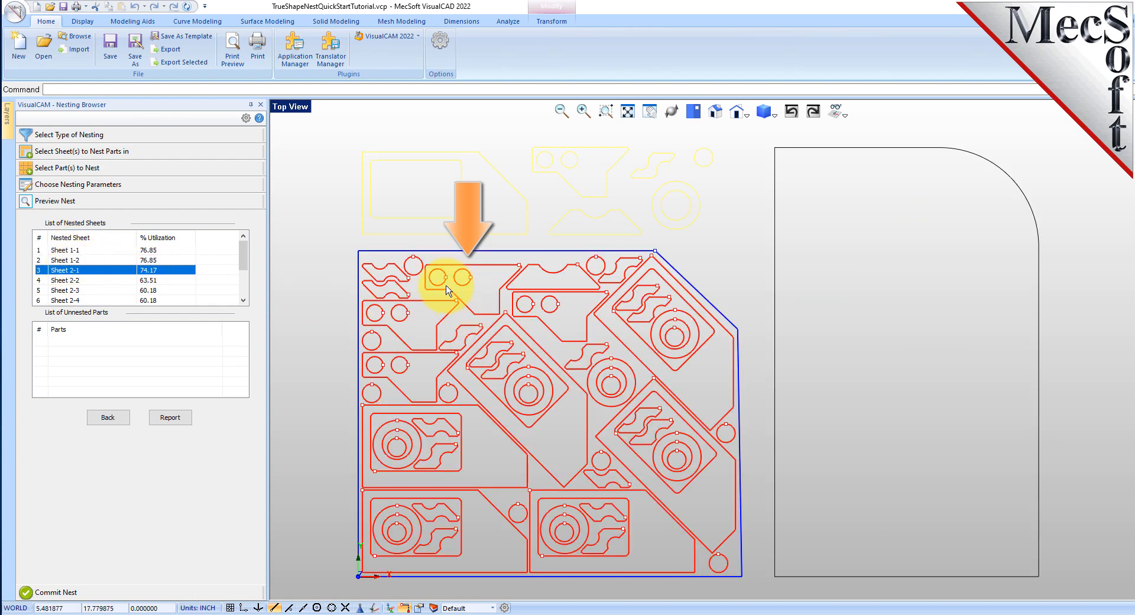
{"action": "left_click", "coordinate": [319, 163]}
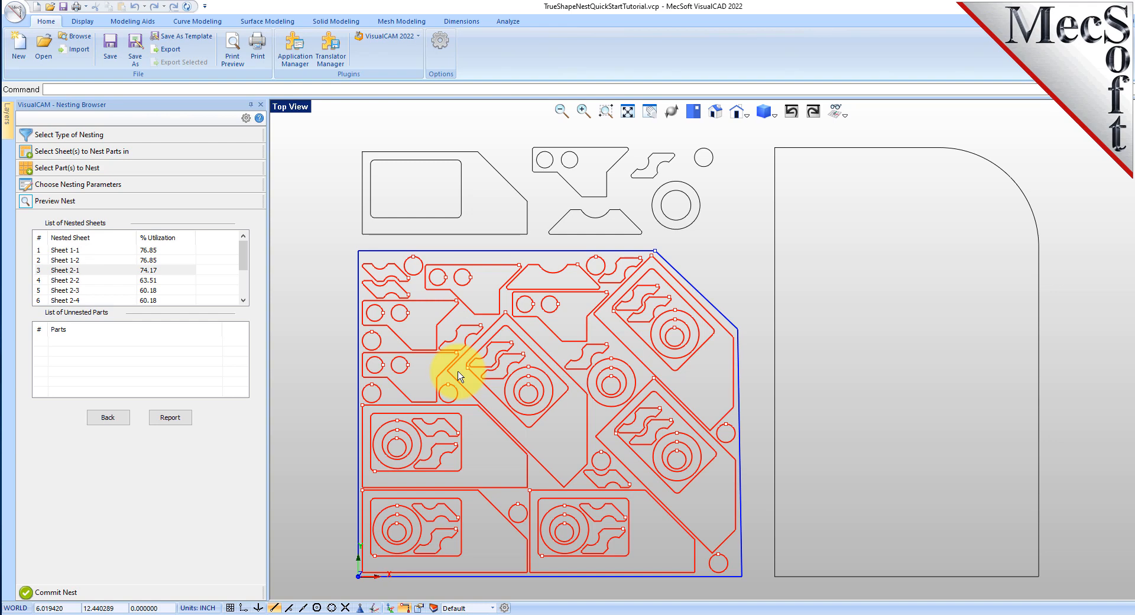
Set the grain direction of Sheet 1 to Along X and accept applying the same direction to Sheet 2
{"action": "left_click", "coordinate": [101, 151]}
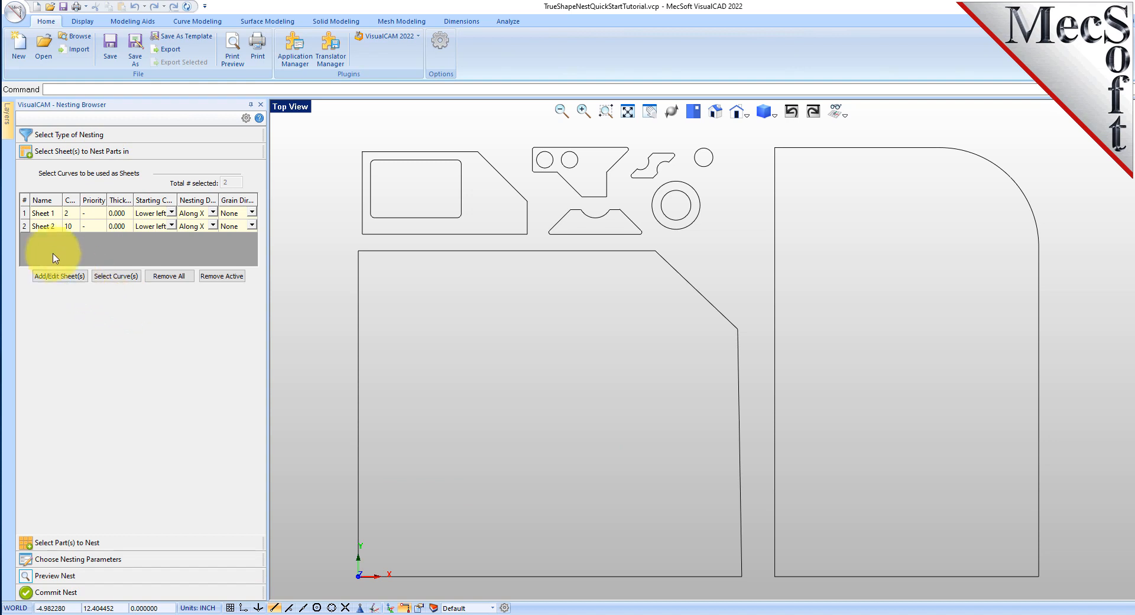
{"action": "left_click", "coordinate": [253, 214]}
{"action": "left_click", "coordinate": [253, 214]}
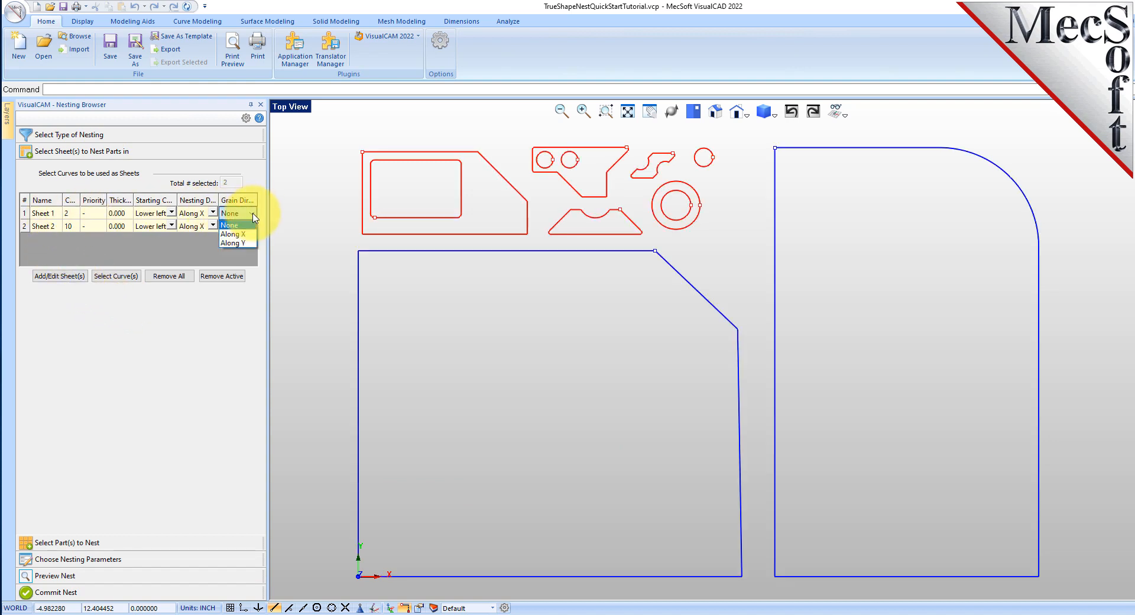
{"action": "left_click", "coordinate": [239, 233]}
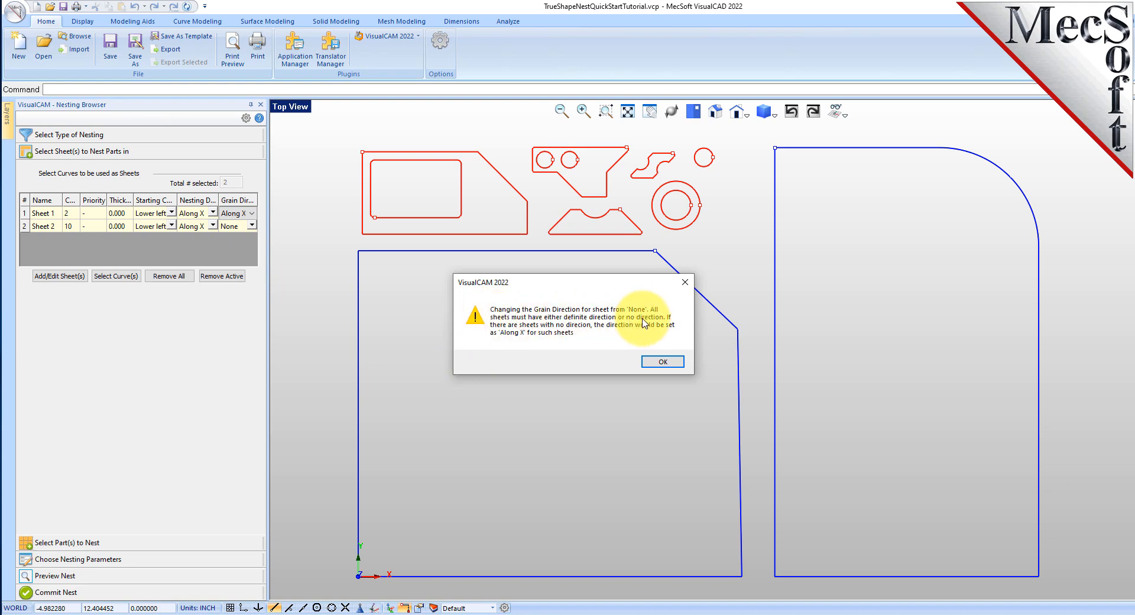
{"action": "left_click", "coordinate": [668, 362]}
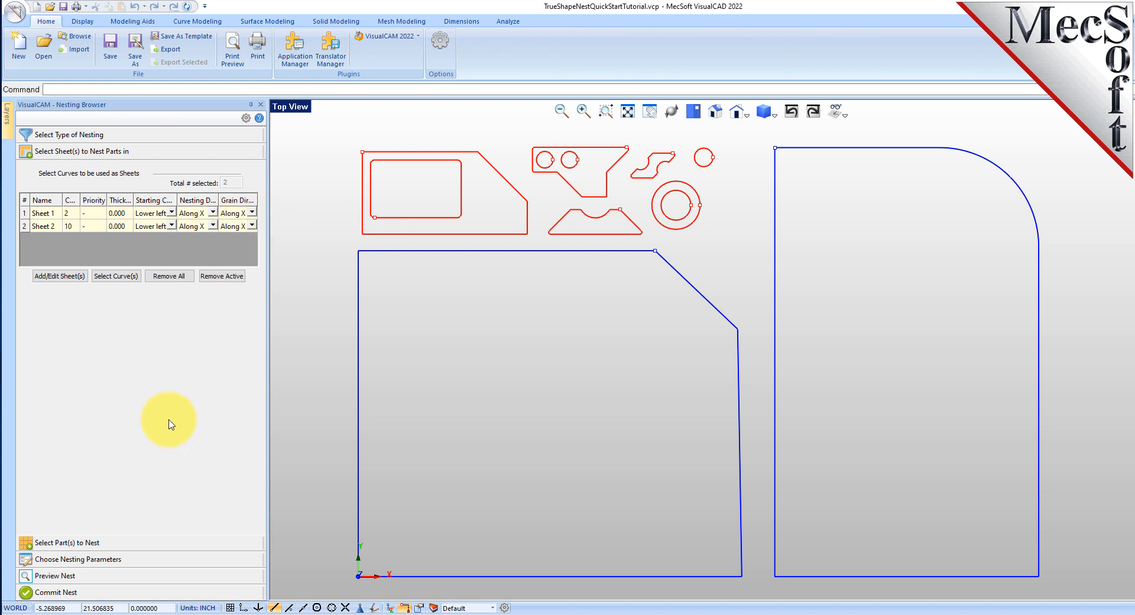
In the list of parts to nest, set the grain direction of Part 6 to Along Y
{"action": "left_click", "coordinate": [77, 544]}
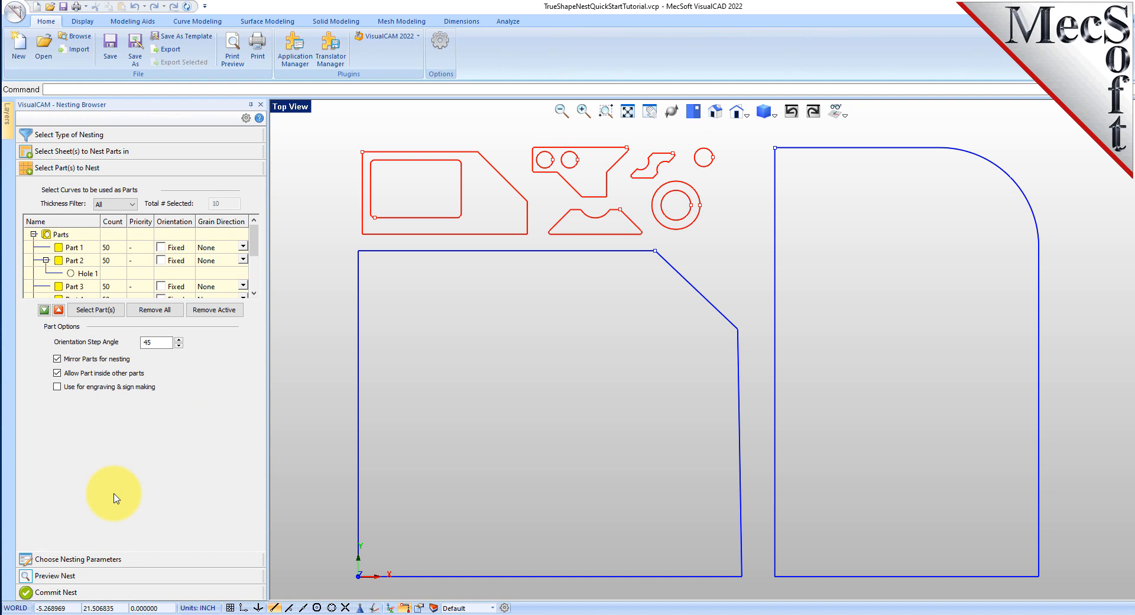
{"action": "left_click", "coordinate": [78, 262]}
{"action": "scroll", "coordinate": [78, 262], "scroll_direction": "down", "scroll_amount": 1}
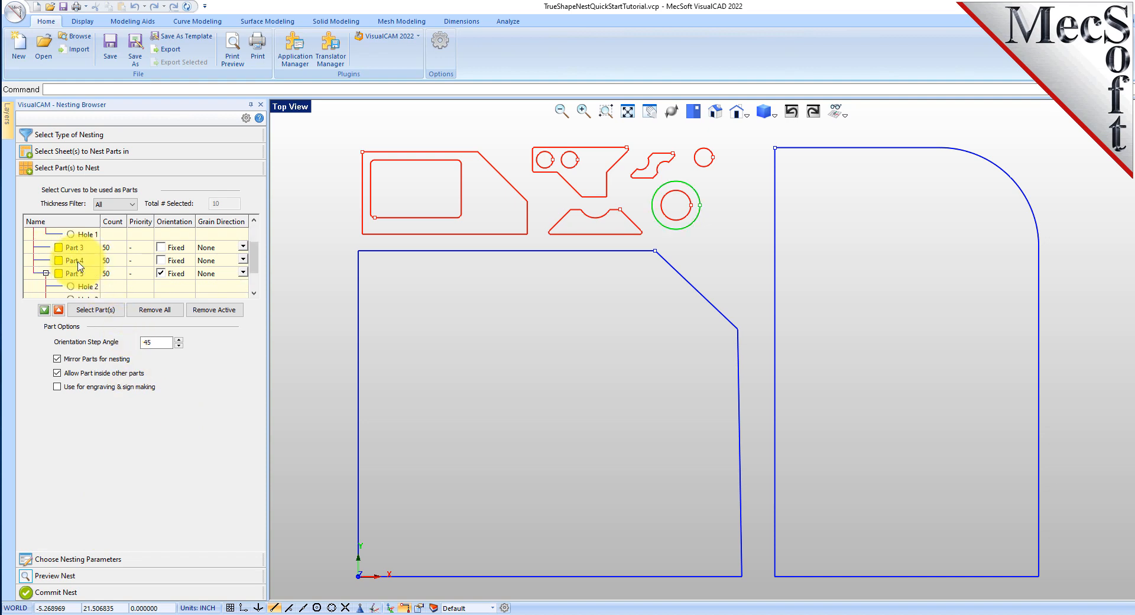
{"action": "left_click", "coordinate": [69, 275]}
{"action": "scroll", "coordinate": [80, 264], "scroll_direction": "down", "scroll_amount": 1}
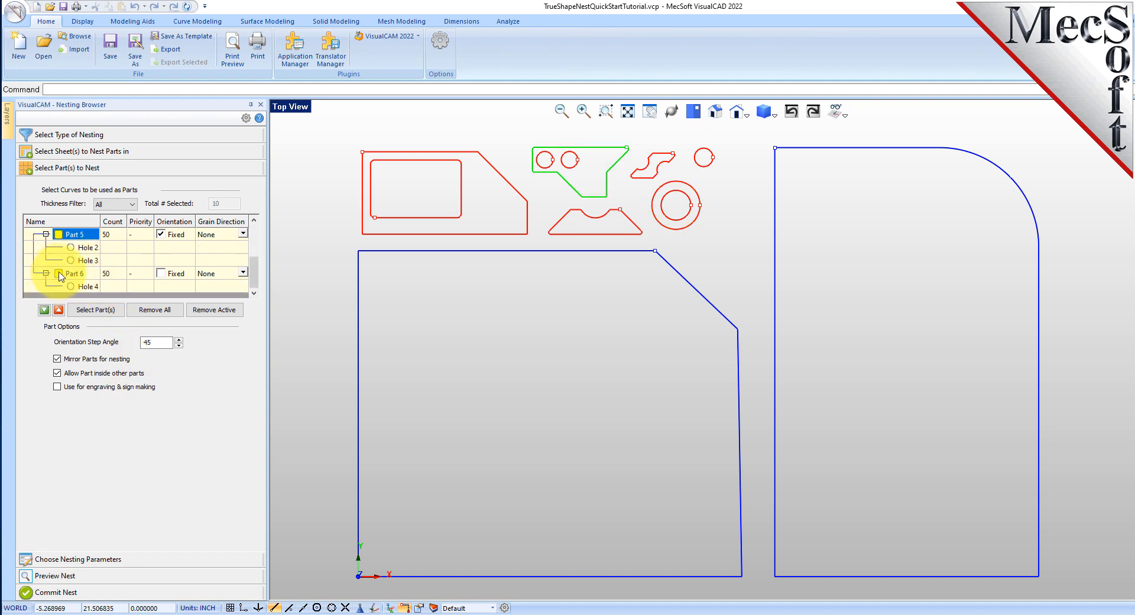
{"action": "left_click", "coordinate": [58, 273]}
{"action": "left_click", "coordinate": [241, 275]}
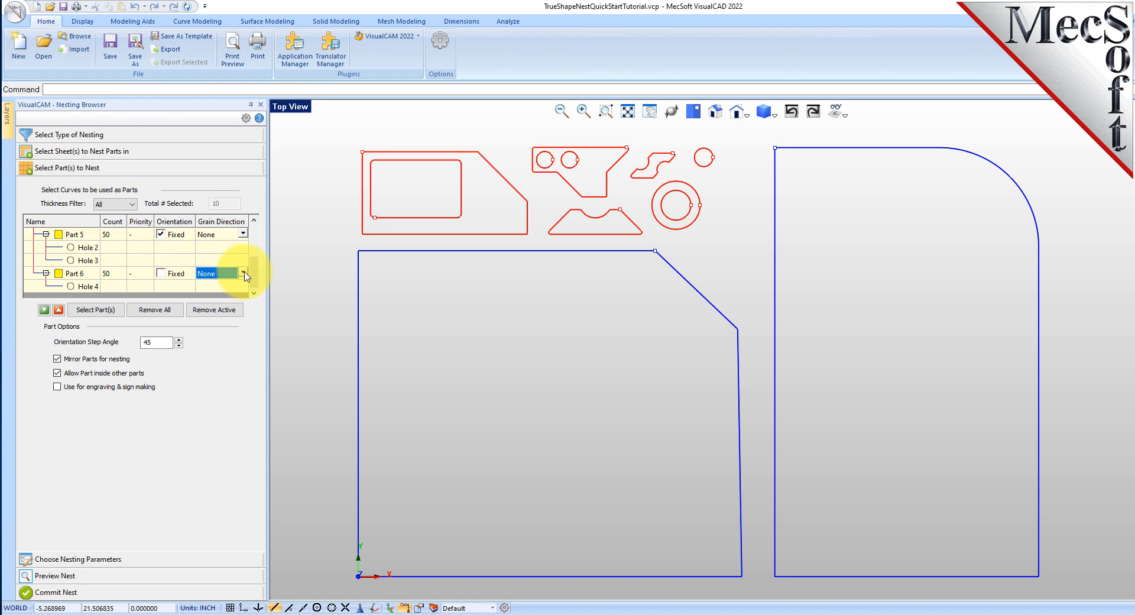
{"action": "left_click", "coordinate": [242, 275]}
{"action": "left_click", "coordinate": [230, 301]}
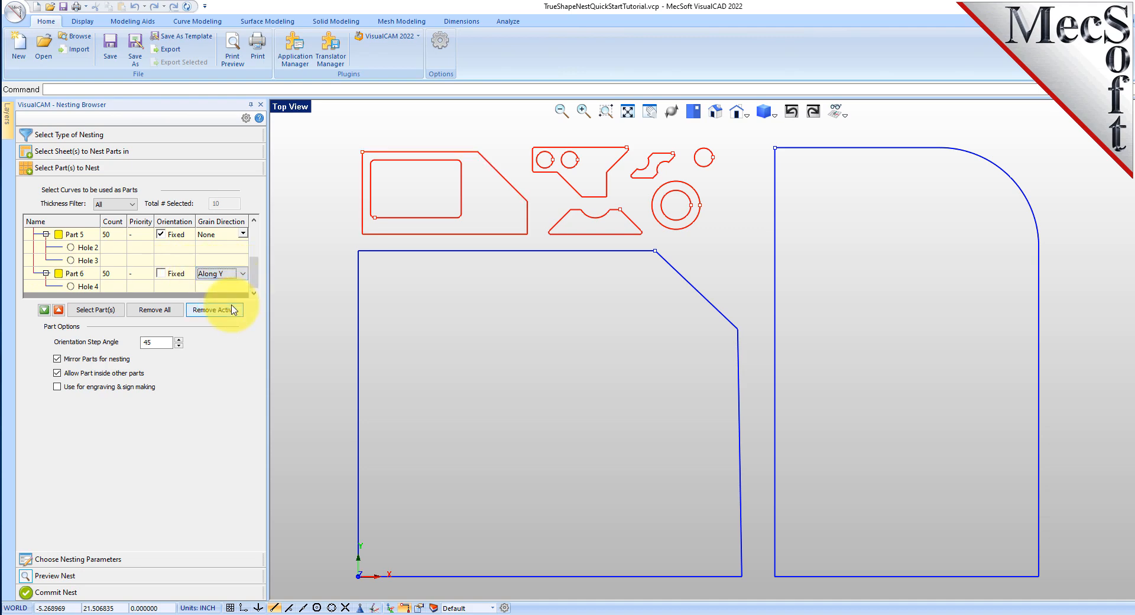
Execute the nest again with the grain directions applied and preview the nested layouts from Sheet 1-2 through Sheet 2-3
{"action": "left_click", "coordinate": [99, 559]}
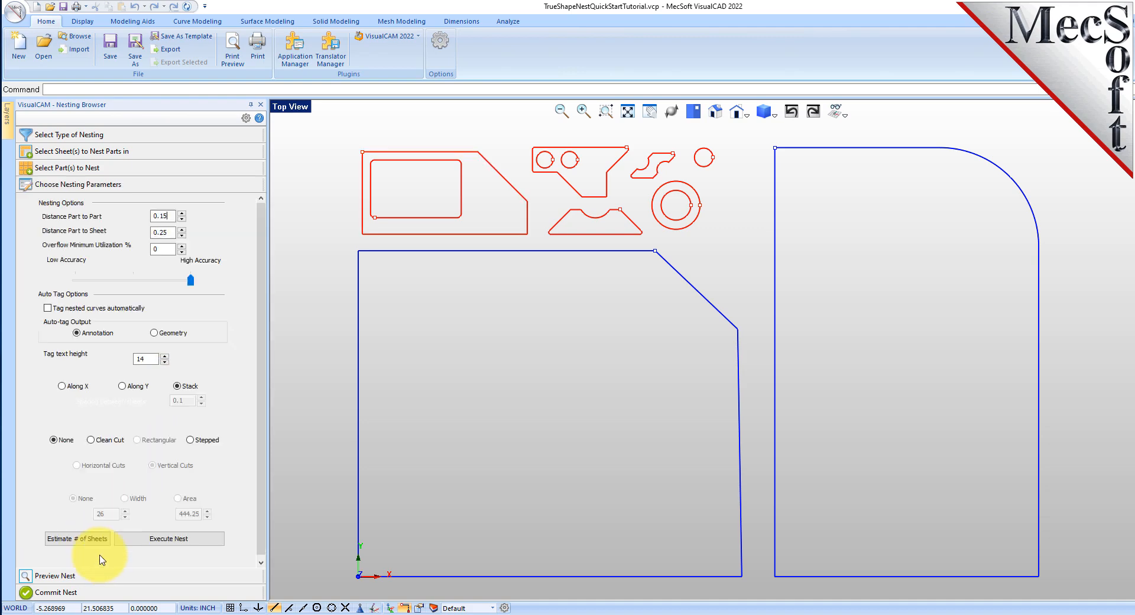
{"action": "left_click", "coordinate": [186, 539]}
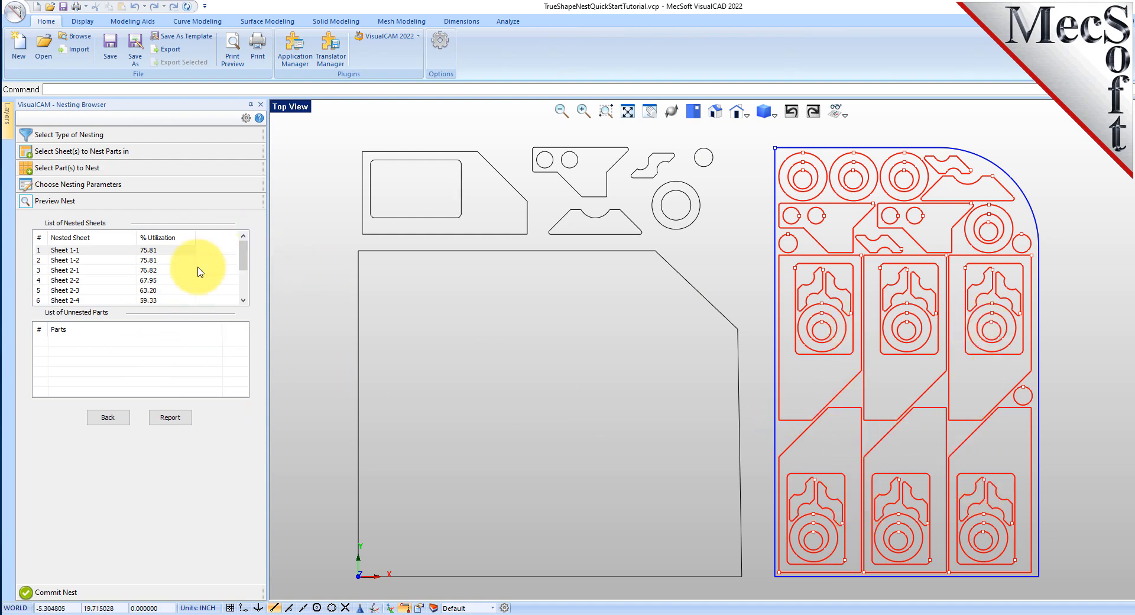
{"action": "left_click", "coordinate": [166, 262]}
{"action": "left_click", "coordinate": [166, 271]}
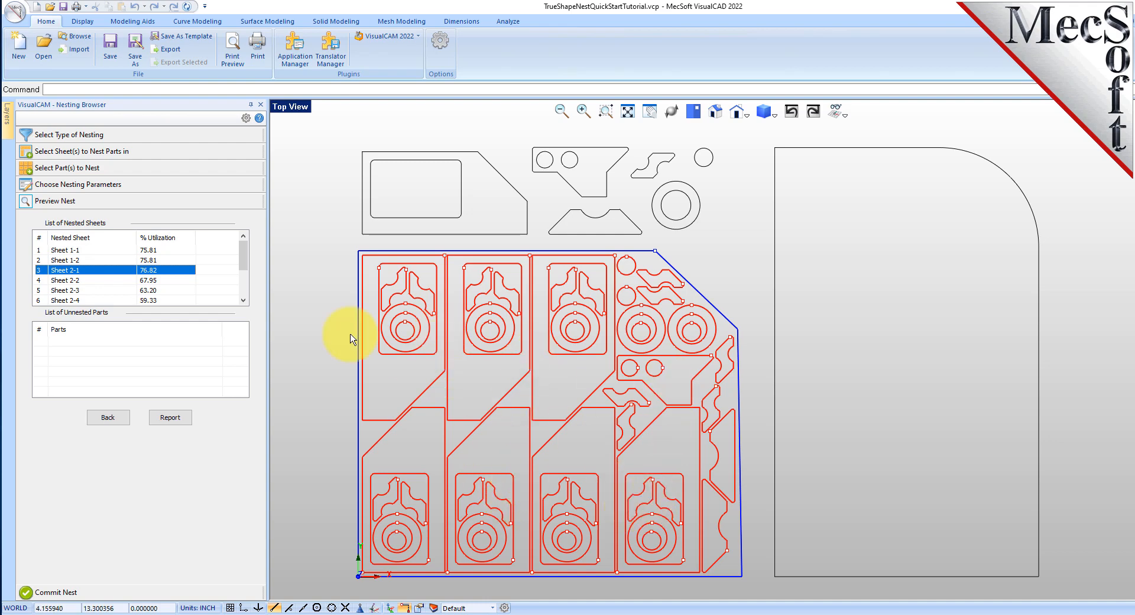
{"action": "left_click", "coordinate": [160, 280]}
{"action": "left_click", "coordinate": [157, 290]}
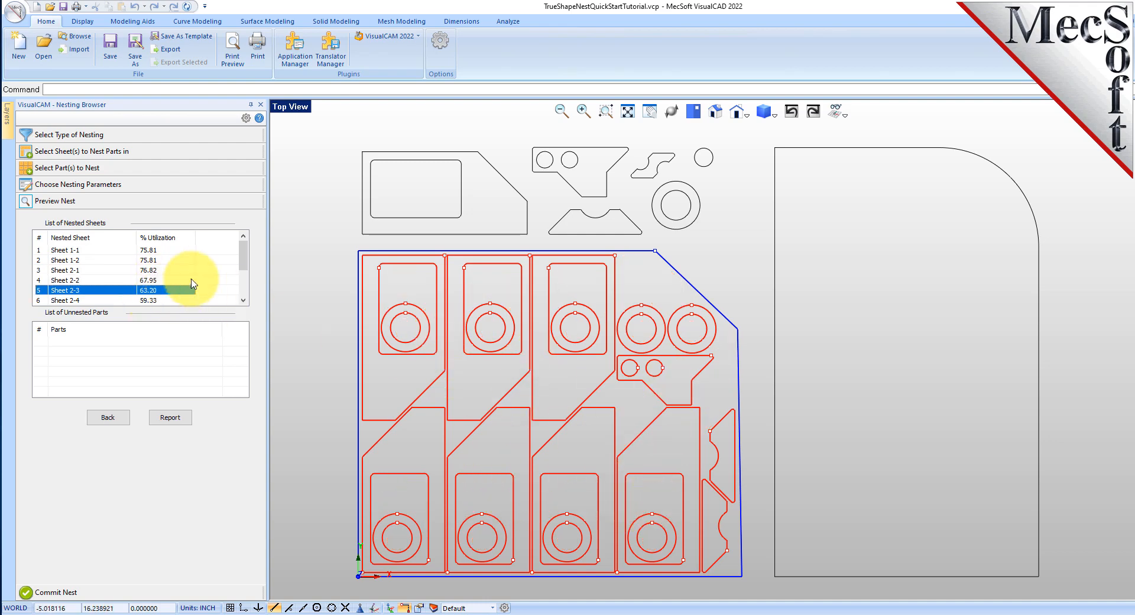
Preview the nested layouts of Sheet 2-4, Sheet 2-5 and Sheet 2-6, and return to Sheet 1-1
{"action": "scroll", "coordinate": [193, 281], "scroll_direction": "down", "scroll_amount": 2}
{"action": "left_click", "coordinate": [153, 260]}
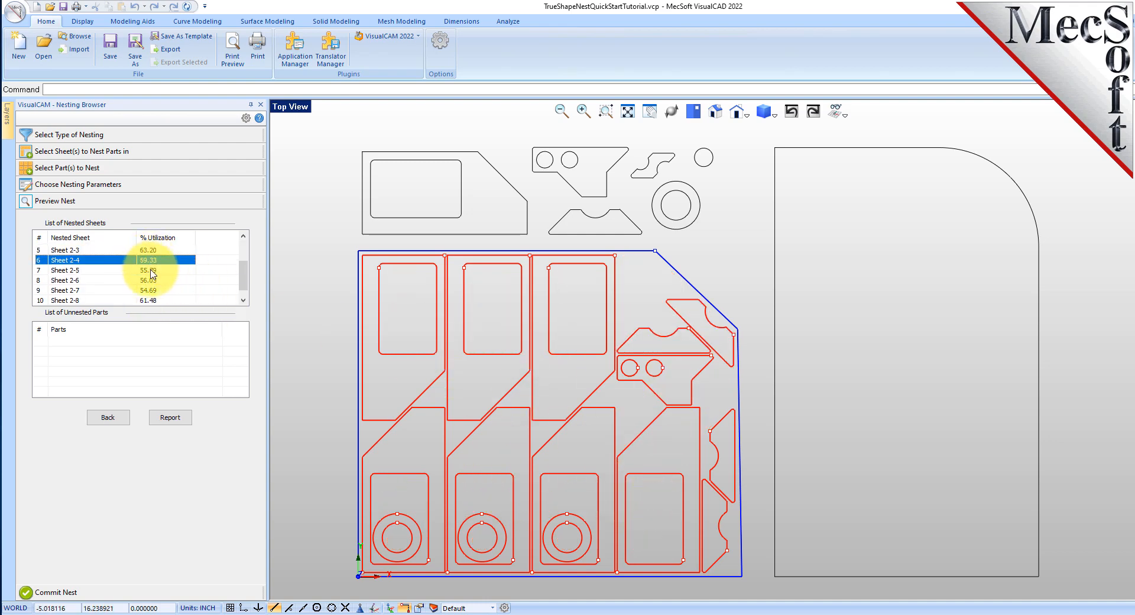
{"action": "left_click", "coordinate": [152, 271]}
{"action": "left_click", "coordinate": [152, 281]}
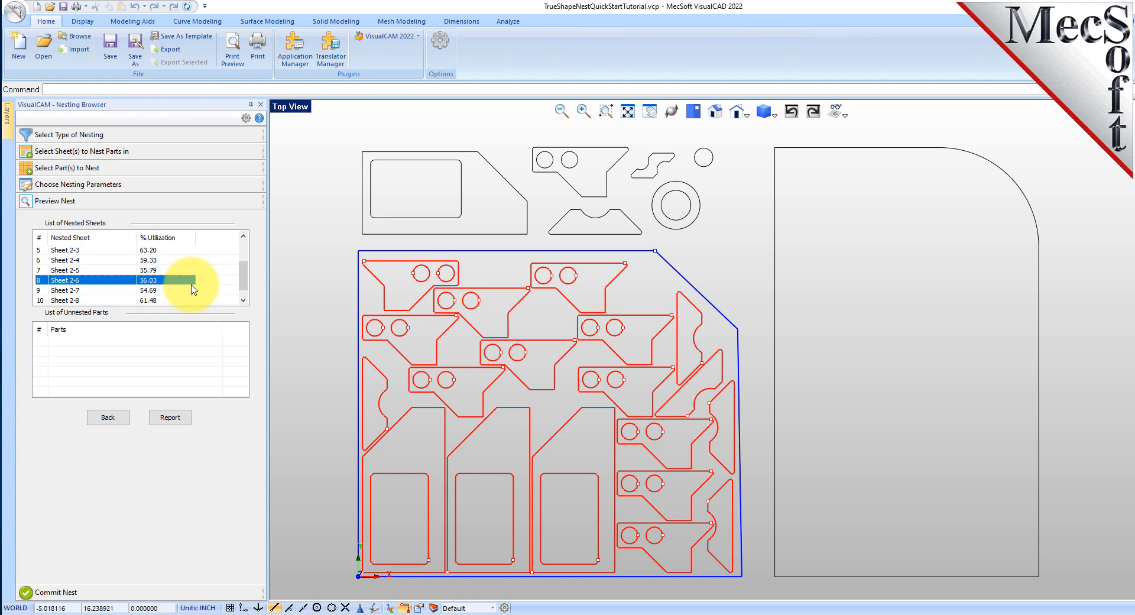
{"action": "scroll", "coordinate": [189, 287], "scroll_direction": "up", "scroll_amount": 2}
{"action": "left_click", "coordinate": [156, 250]}
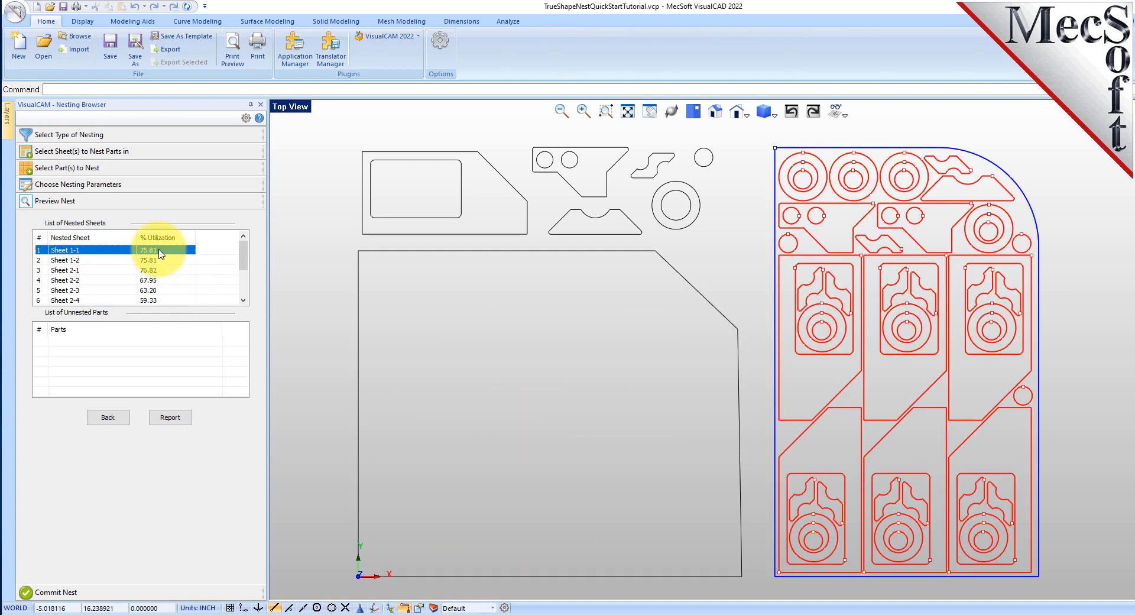
Commit the nest with a separate layer for each nested sheet and show the list of layers
{"action": "left_click", "coordinate": [52, 592]}
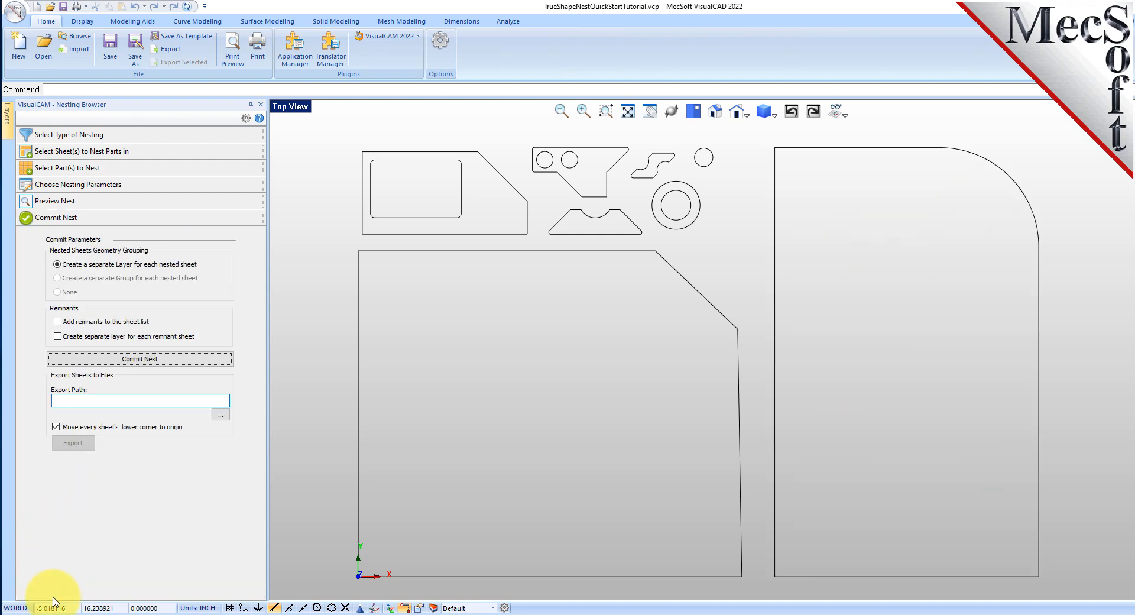
{"action": "left_click", "coordinate": [148, 363]}
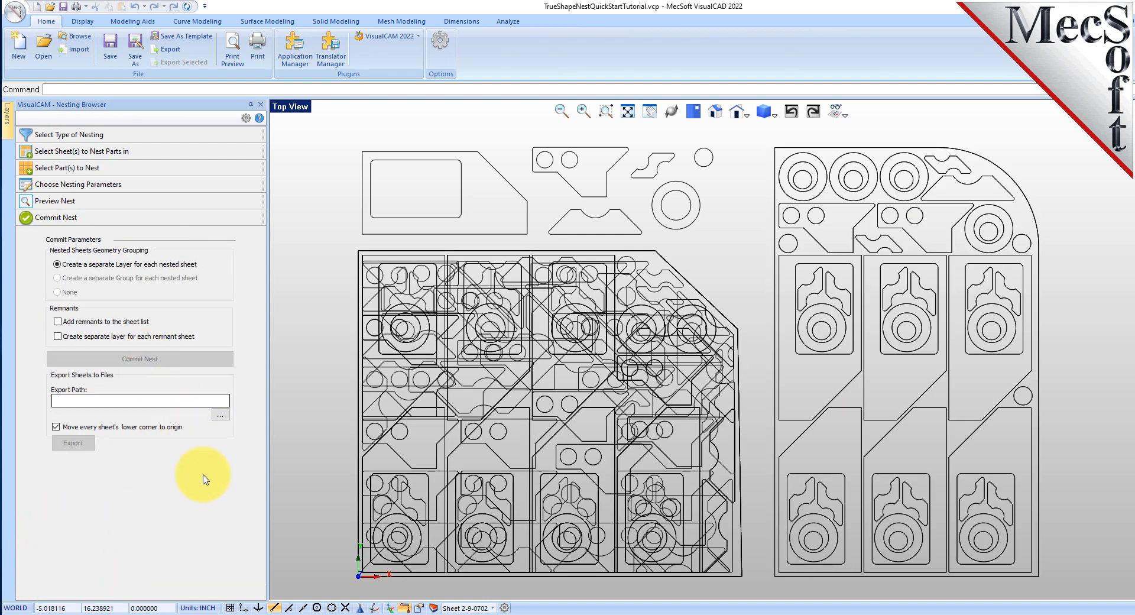
{"action": "left_click", "coordinate": [434, 608]}
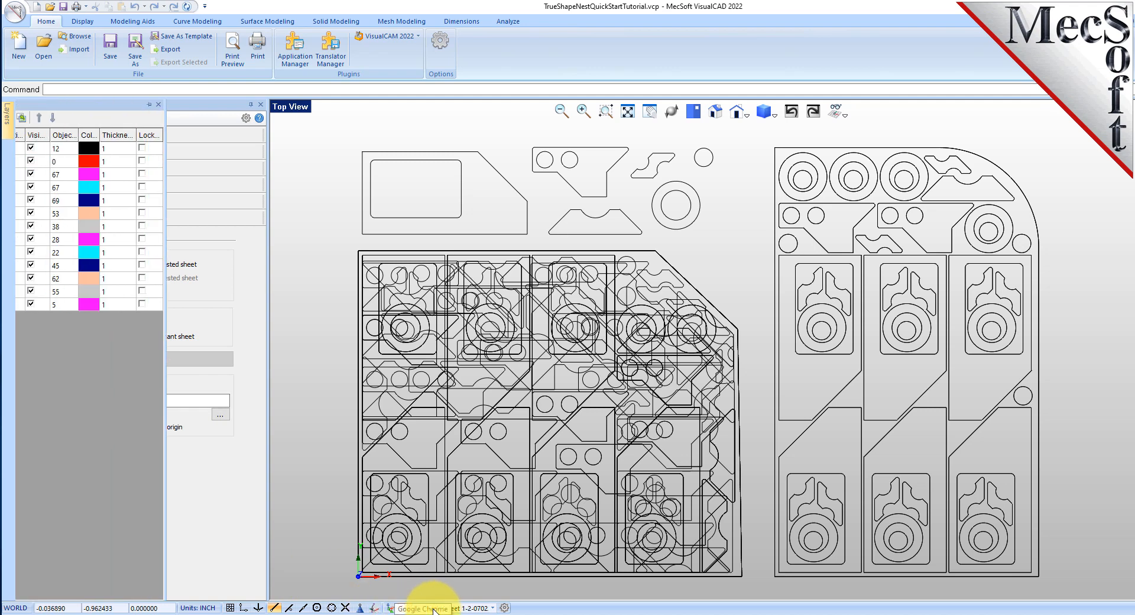